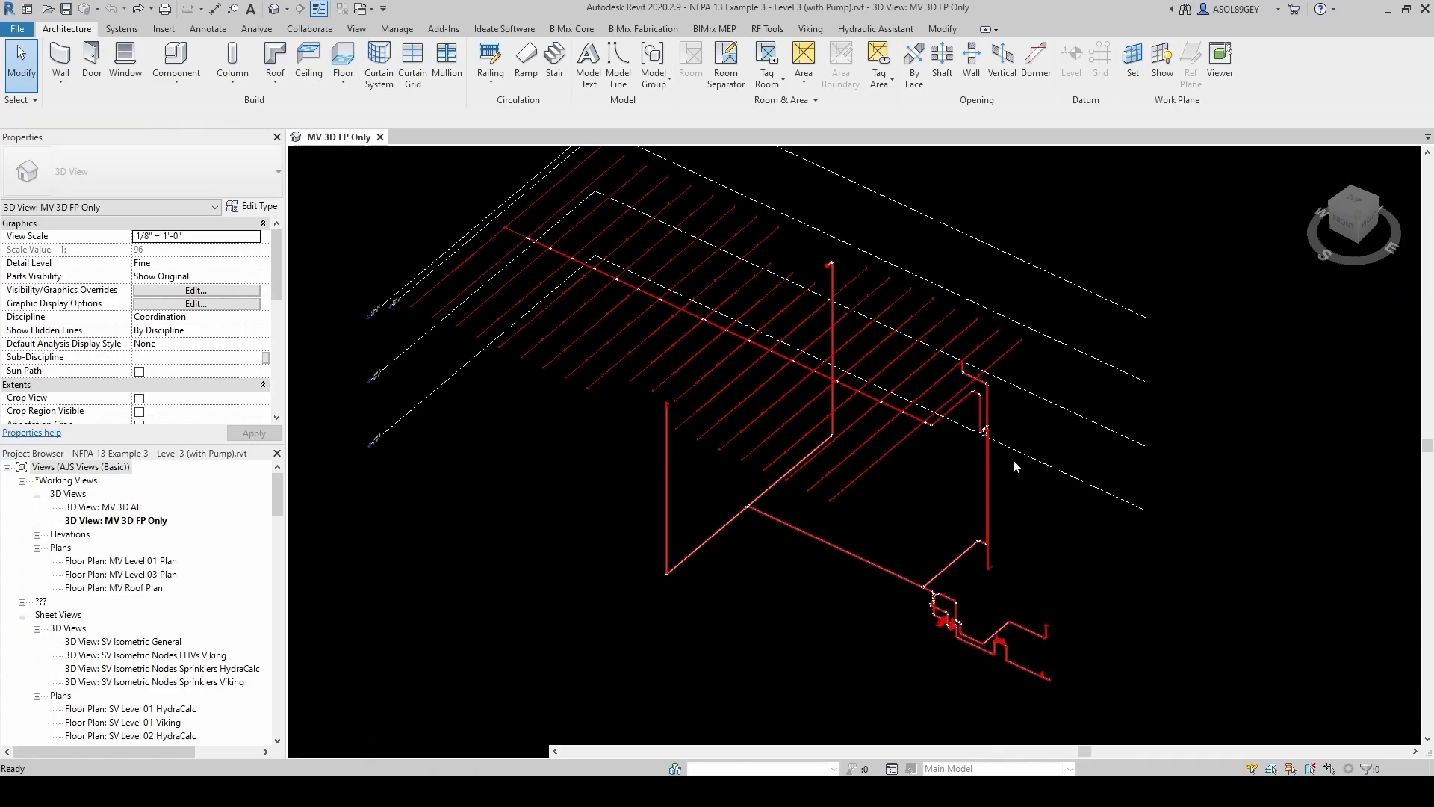
scroll(1019, 449, "up", 2)
scroll(1045, 432, "up", 2)
scroll(1044, 434, "up", 1)
scroll(1040, 416, "up", 1)
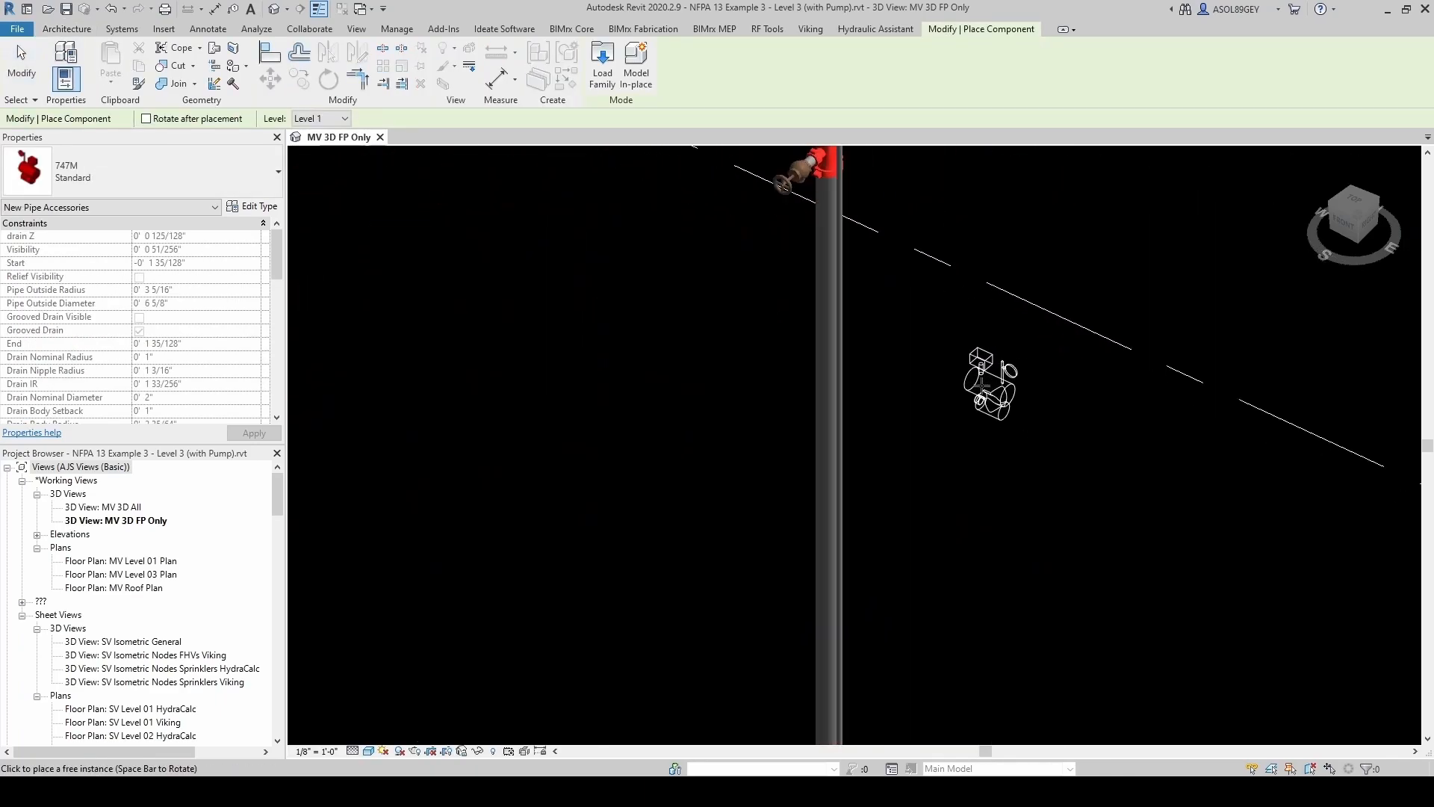
scroll(993, 384, "up", 1)
scroll(994, 315, "up", 1)
scroll(921, 533, "down", 1)
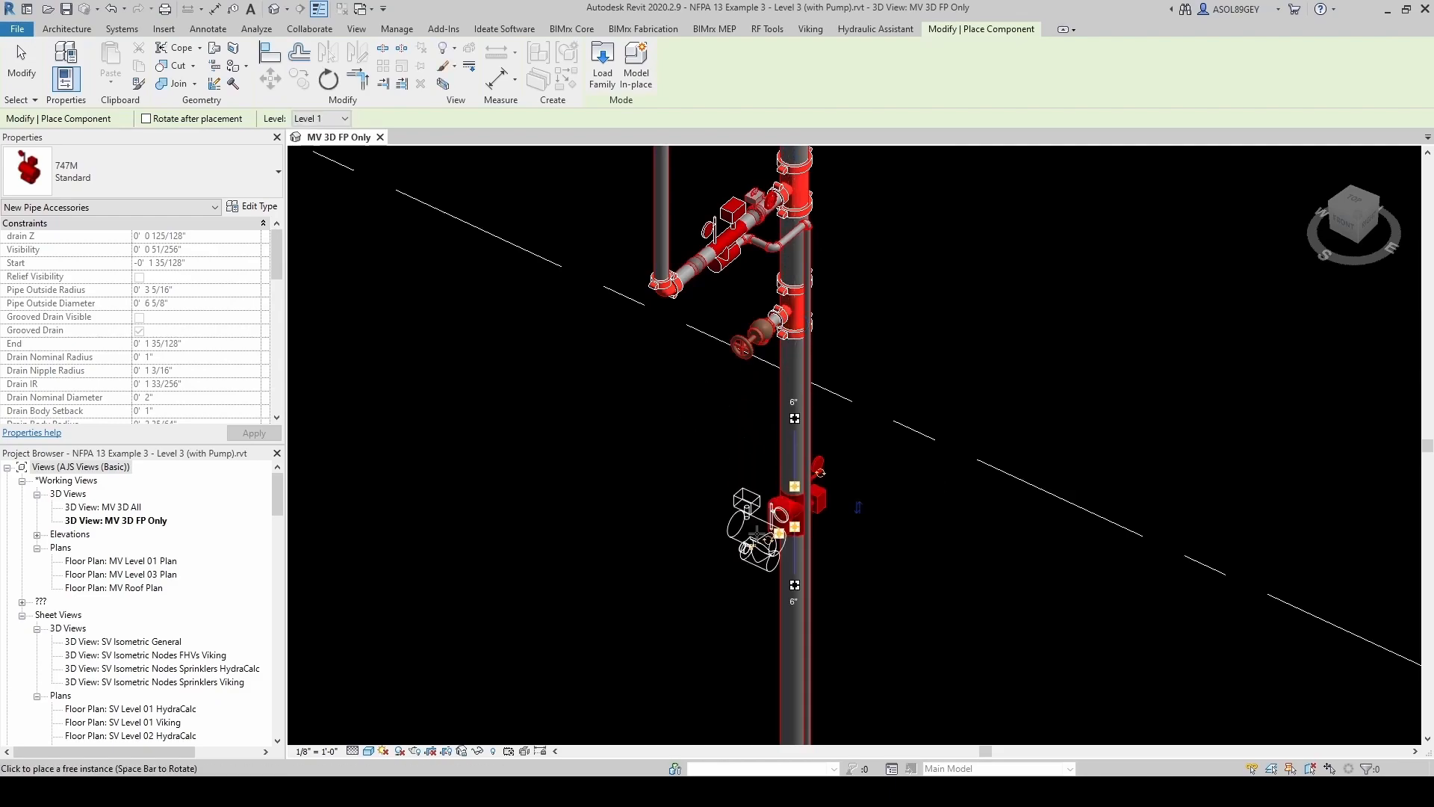
- Place the 747M riser manifold accessory inline on the diagonal branch pipe and finish placement
middle_click_drag(771, 513, 728, 561)
scroll(763, 415, "up", 2)
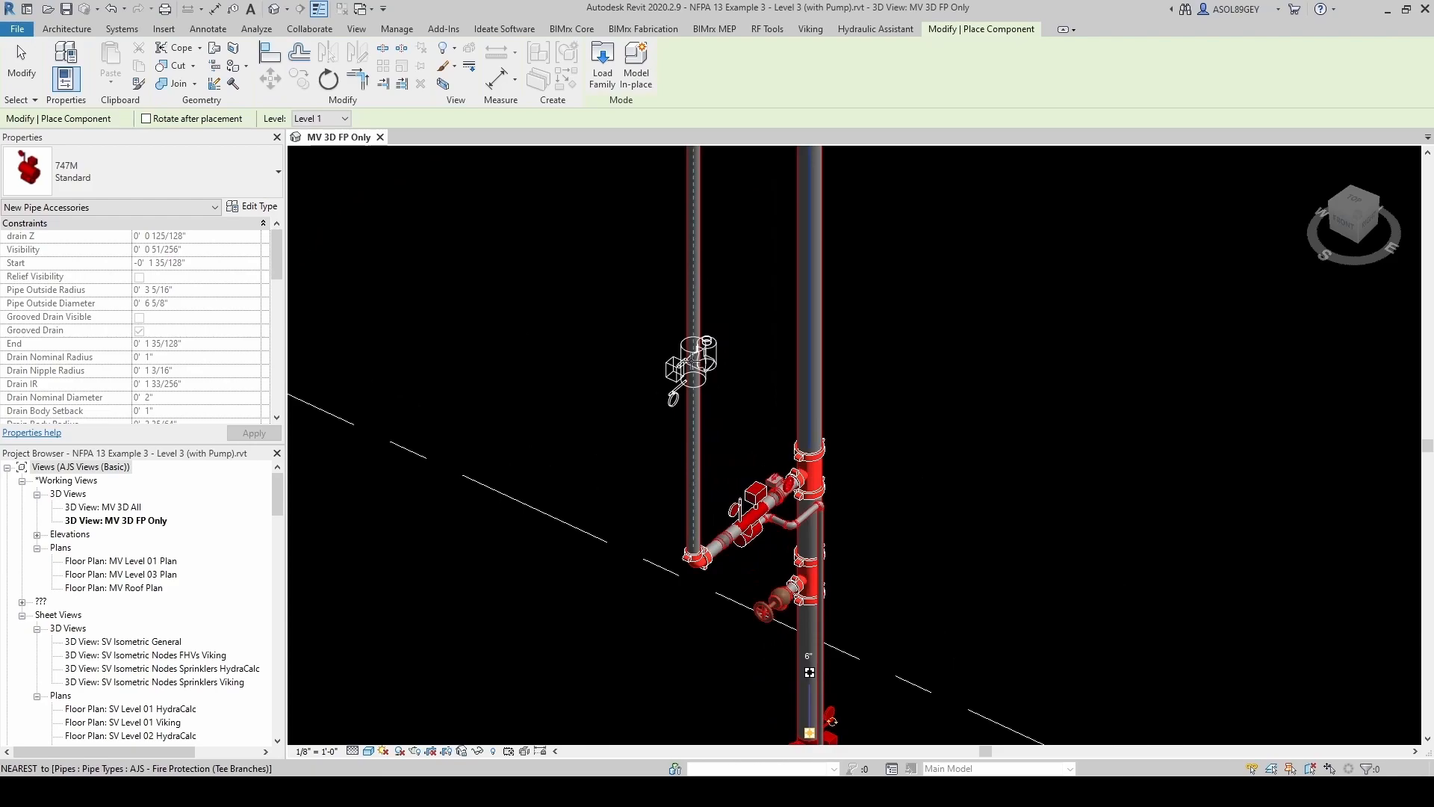
scroll(773, 403, "down", 2)
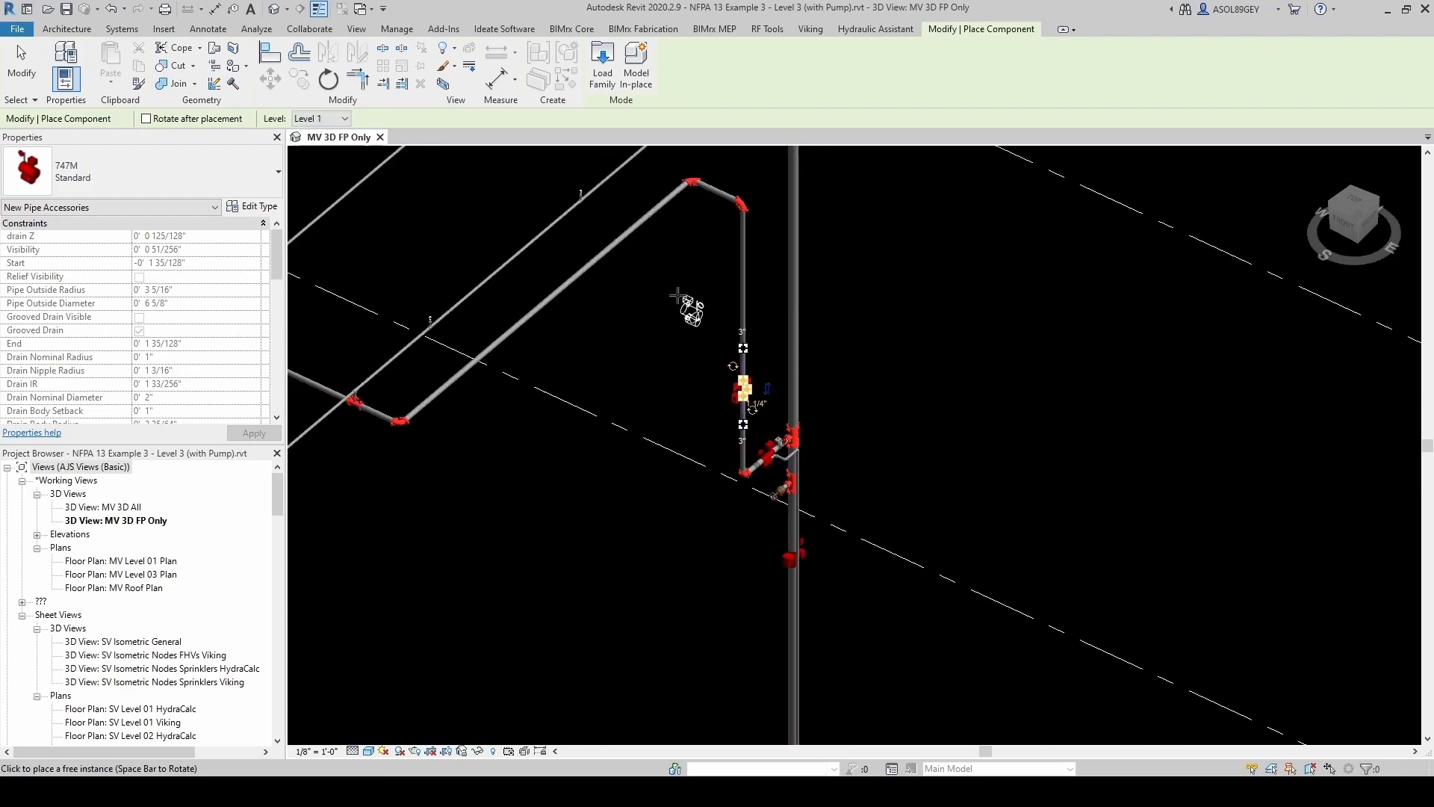
scroll(586, 225, "up", 3)
left_click(586, 225)
key("Escape")
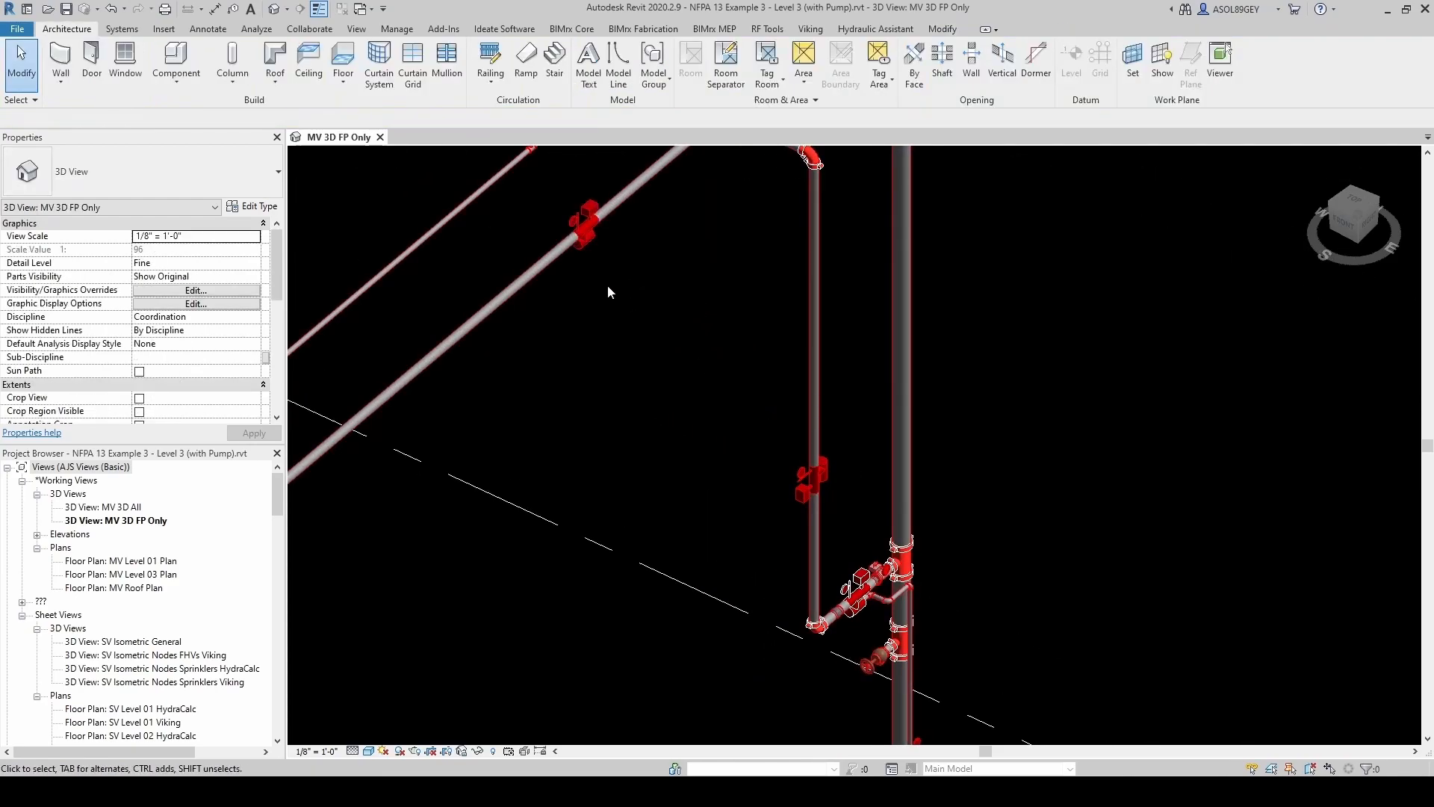
scroll(608, 290, "up", 1)
scroll(585, 270, "up", 1)
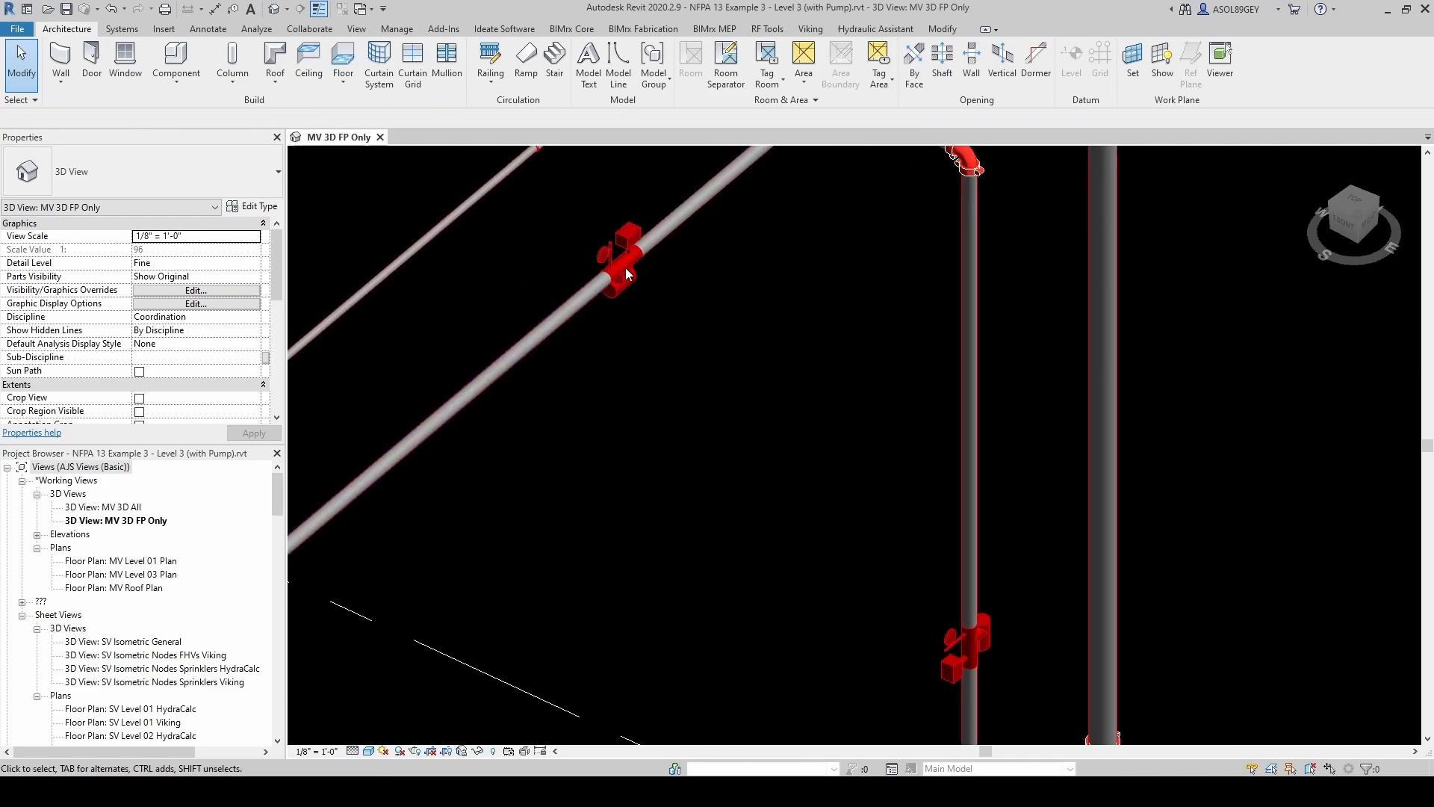
scroll(662, 239, "down", 2)
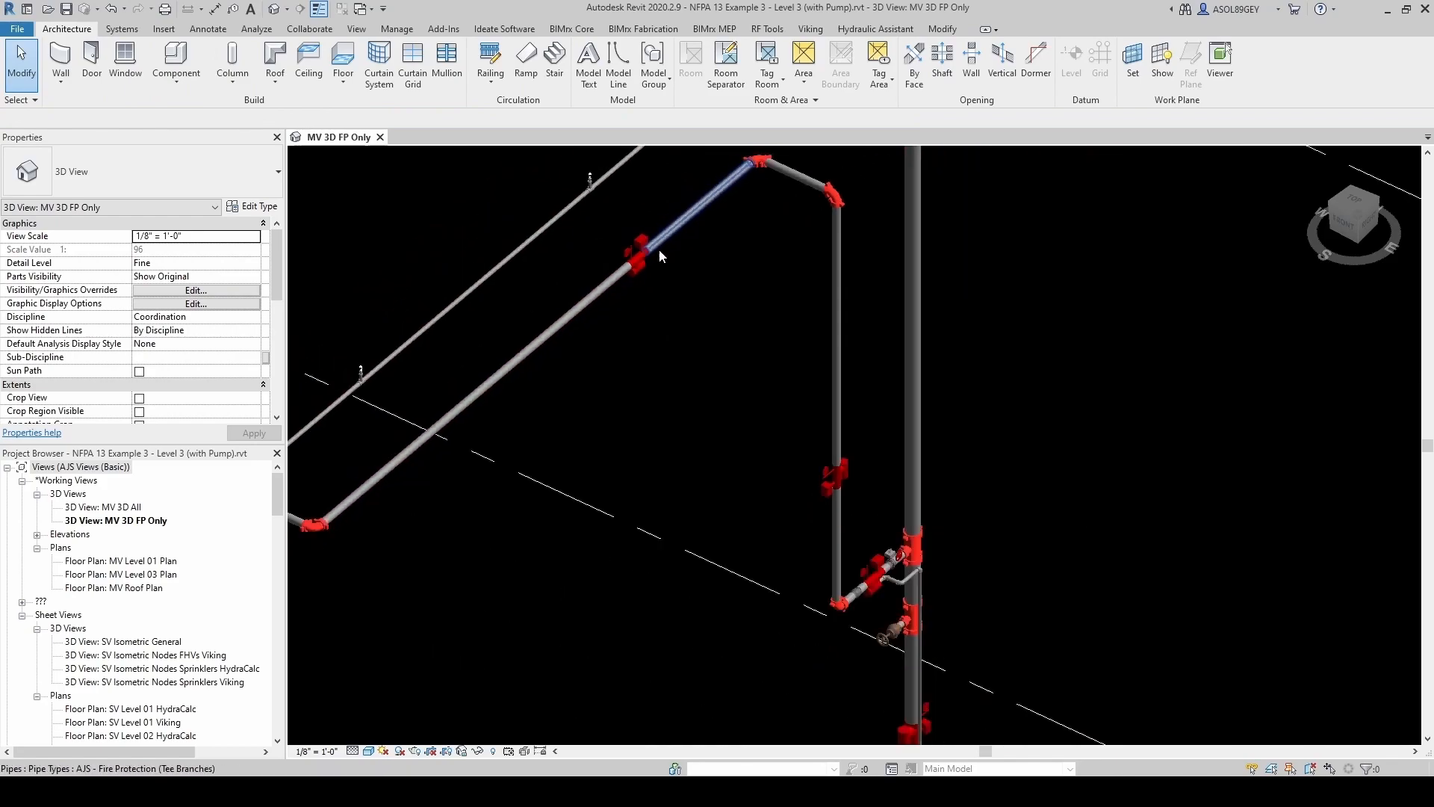
scroll(666, 238, "up", 1)
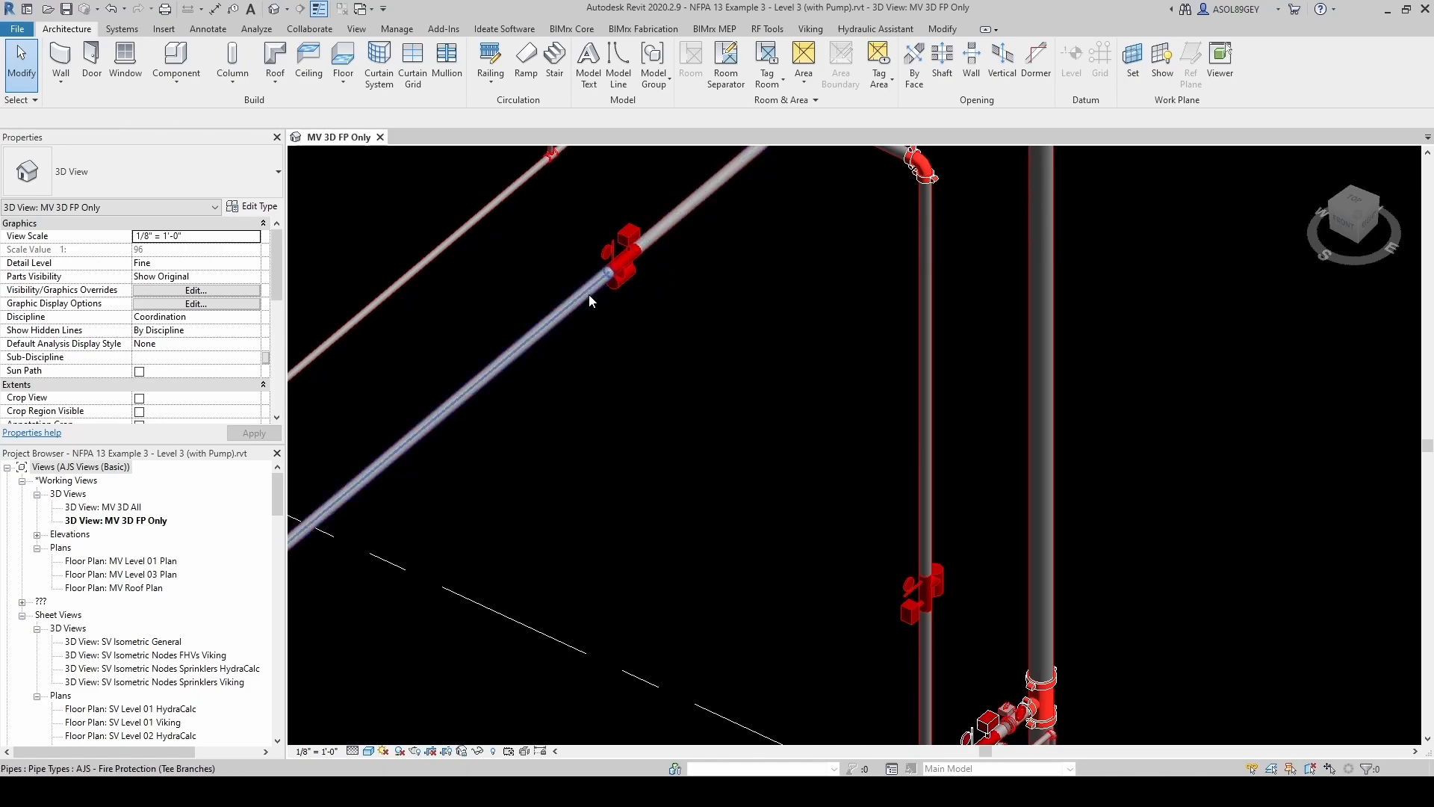
scroll(770, 335, "up", 1)
scroll(839, 425, "down", 3)
scroll(926, 571, "up", 4)
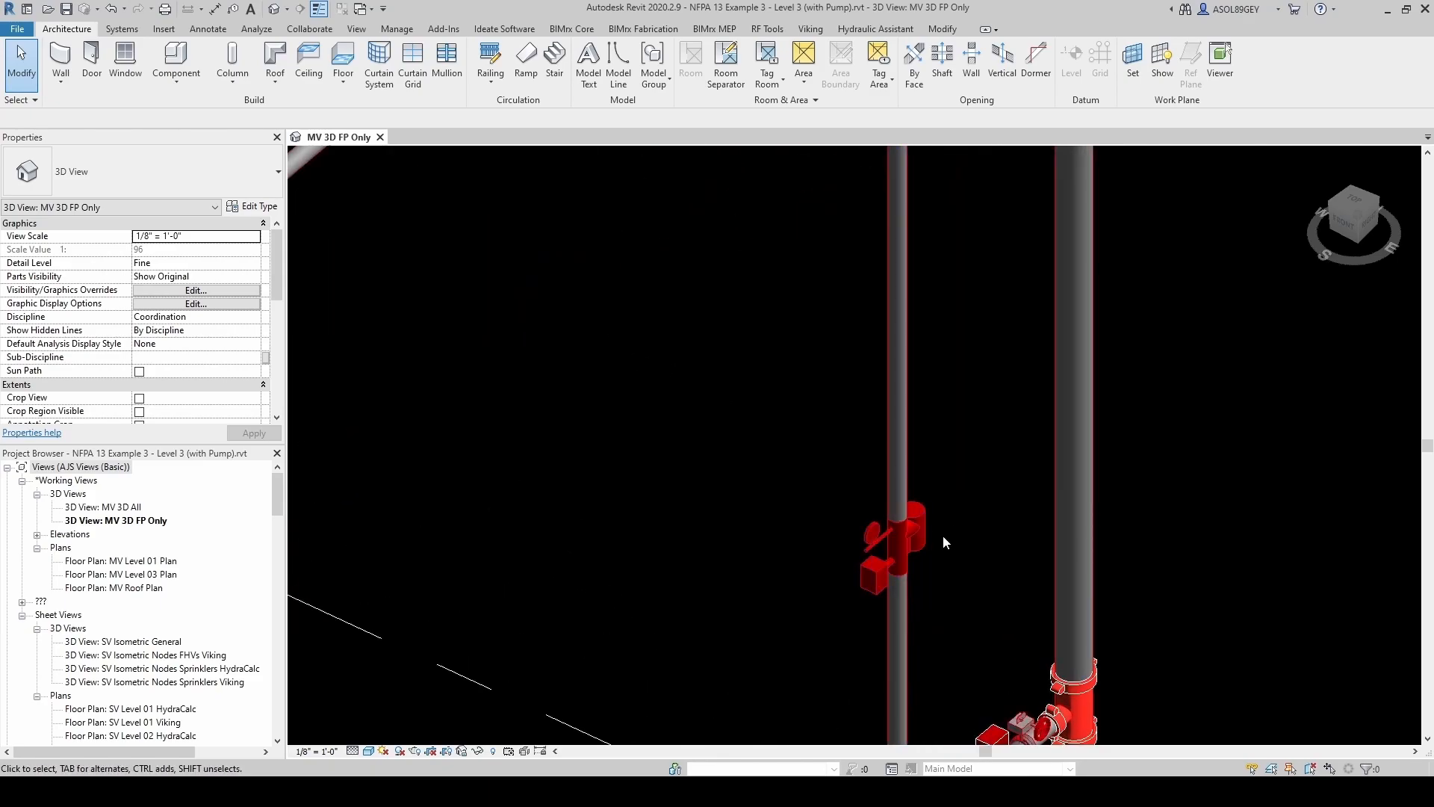
scroll(930, 538, "down", 2)
scroll(942, 517, "up", 2)
scroll(953, 517, "up", 1)
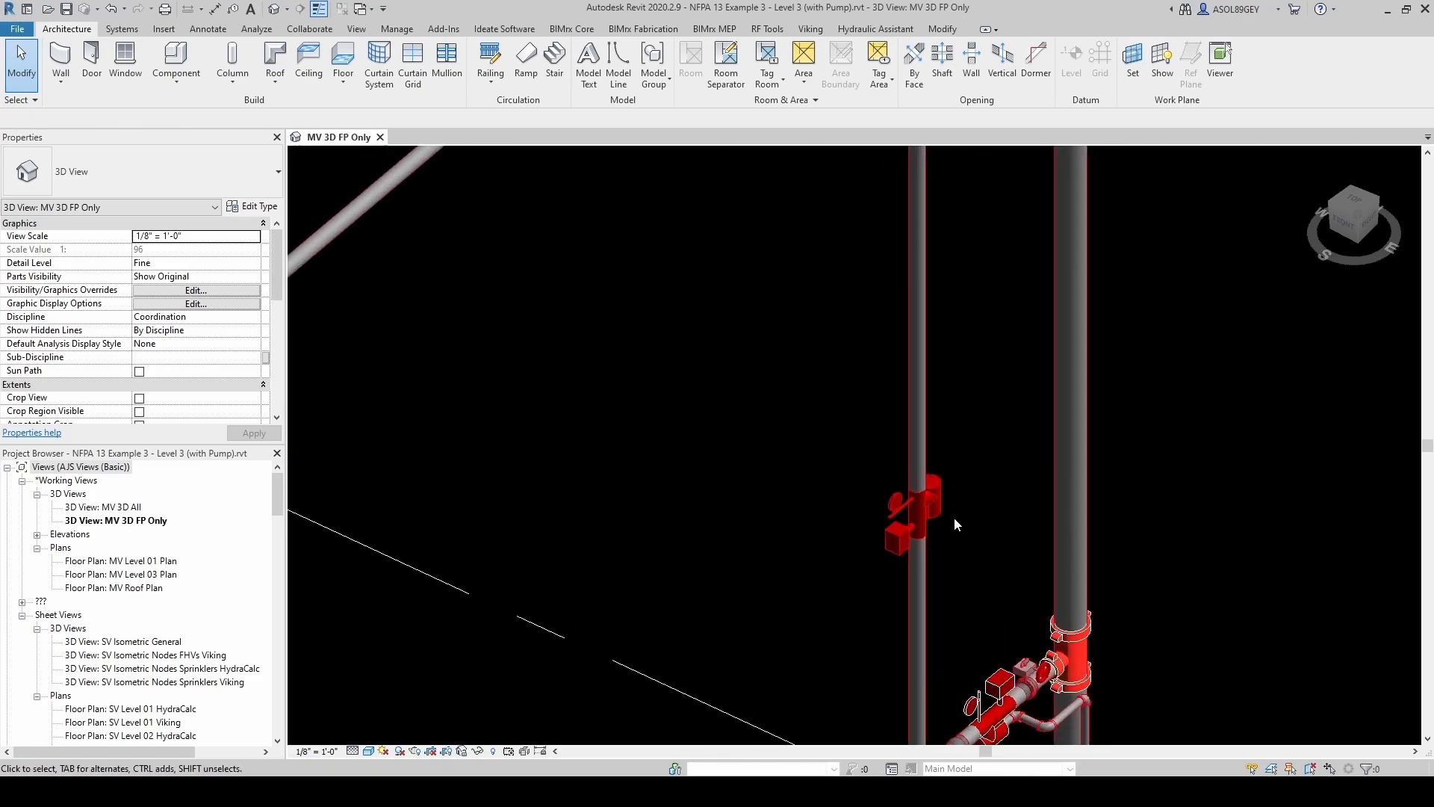
- Open the placed 747M manifold's family for editing via Edit Family
left_click(925, 512)
right_click(942, 514)
left_click(1005, 271)
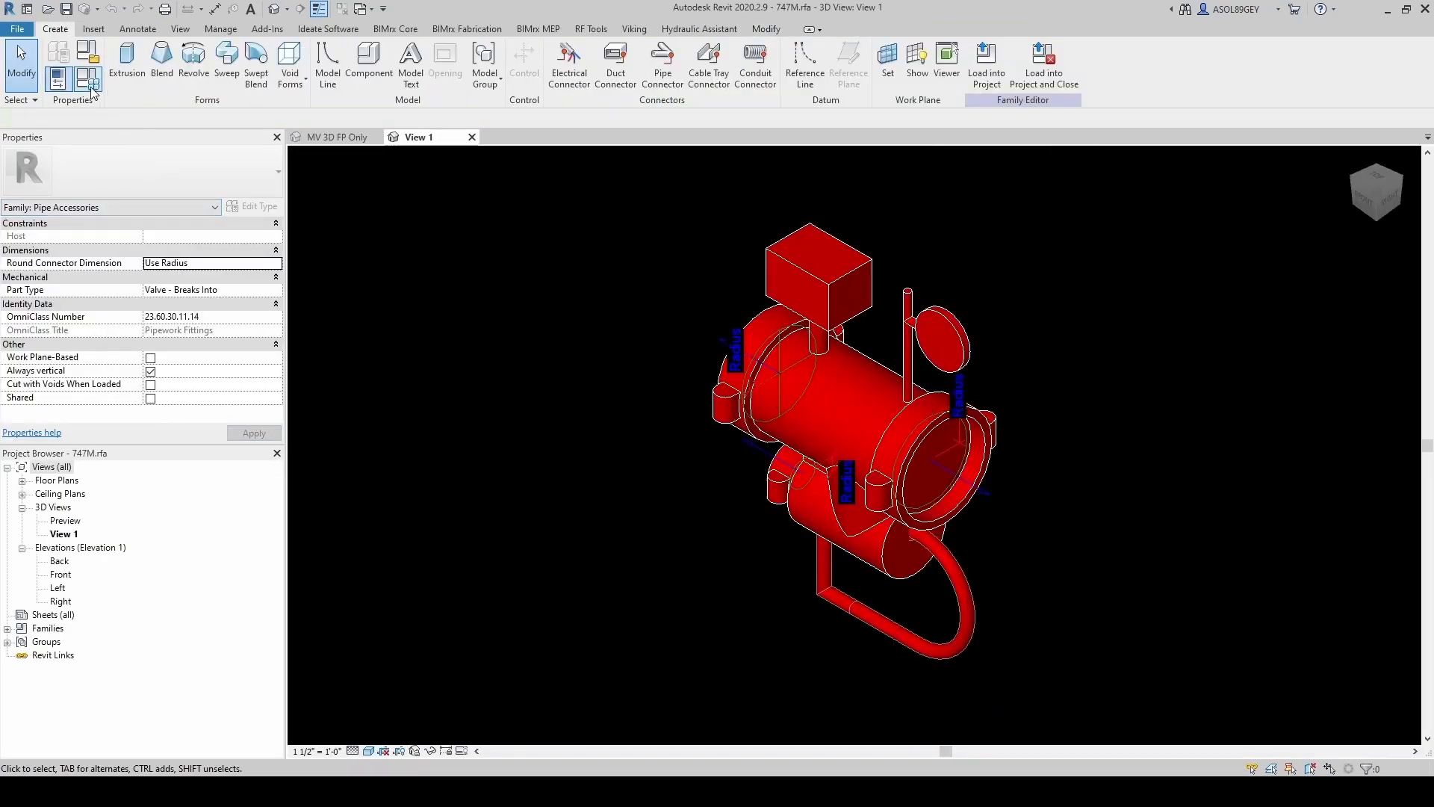
- Show the Family Types parameters, enlarging the dialog and Formula column to read the formulas
left_click(88, 87)
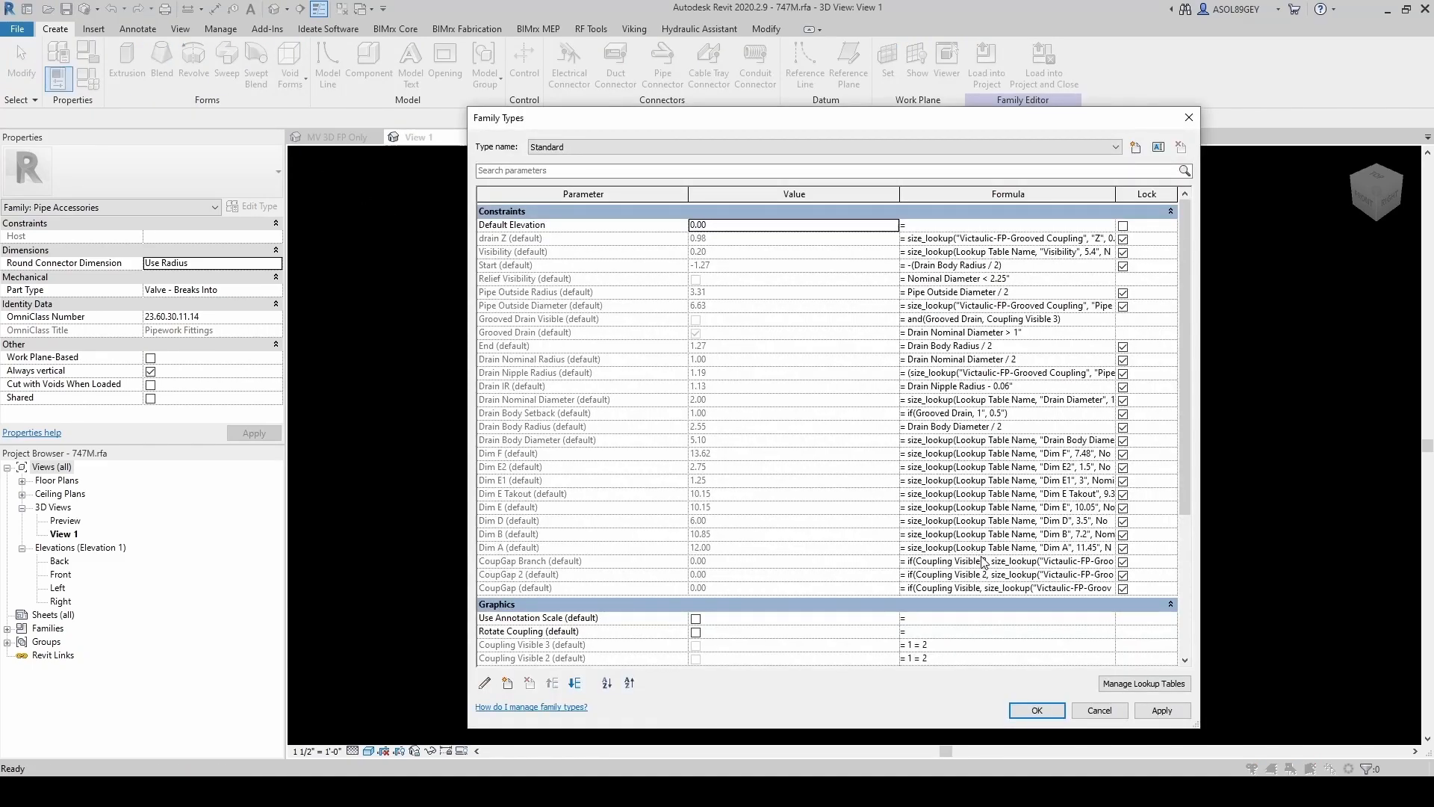
left_click_drag(1200, 370, 1310, 269)
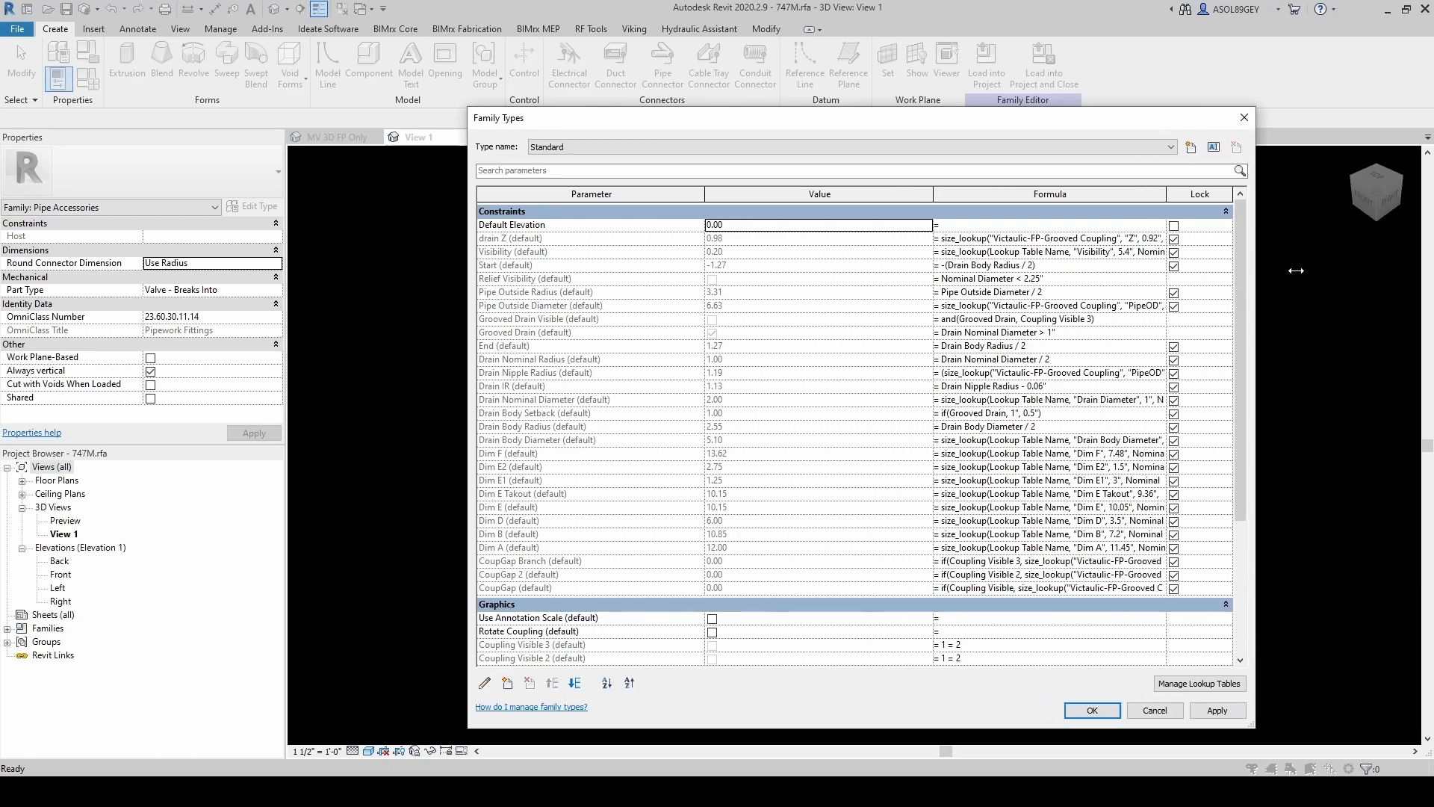
left_click_drag(1218, 194, 1267, 195)
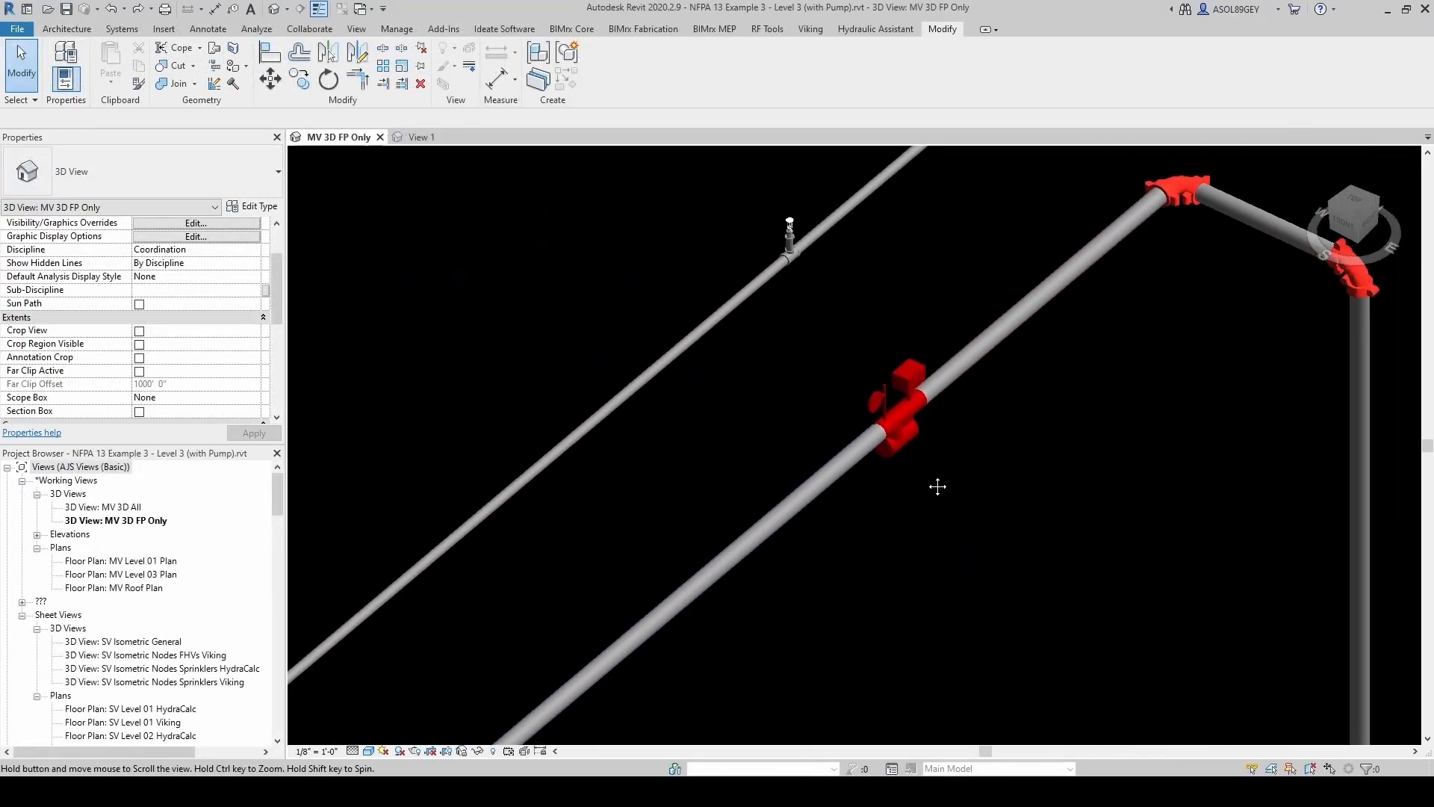
- Switch the branch pipe to Sprinkler System - Foam Water, then undo the change
left_click(871, 524)
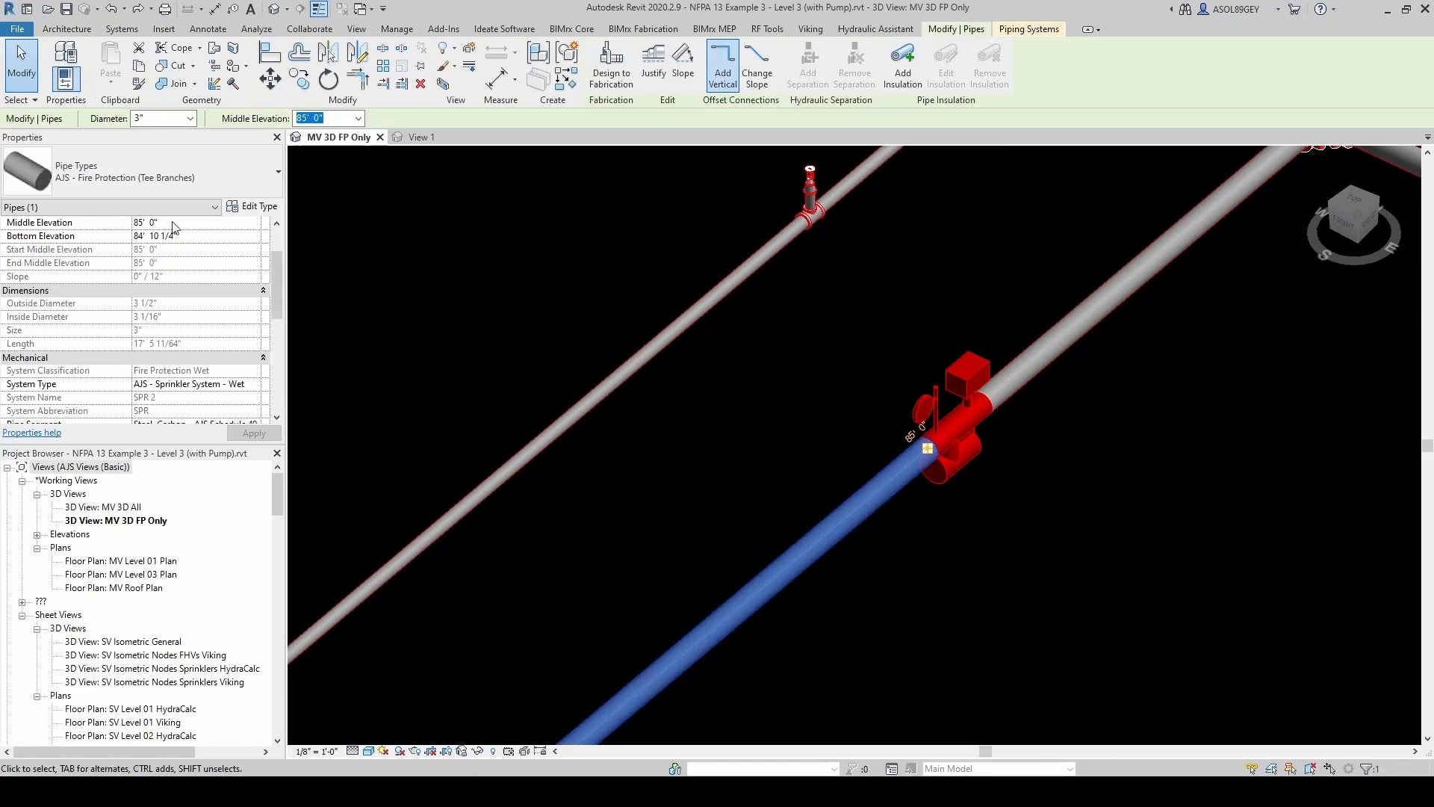
left_click(254, 386)
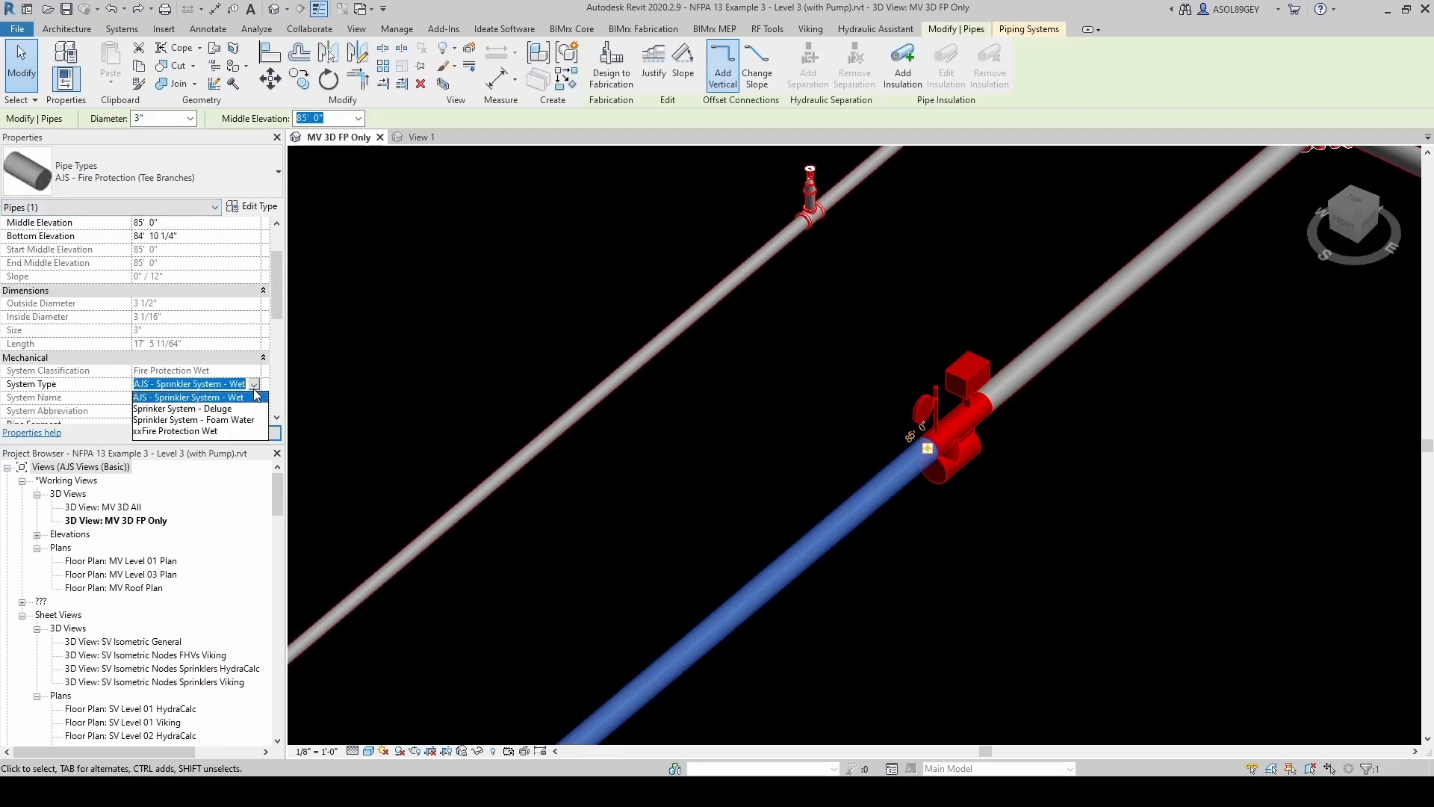
left_click(224, 419)
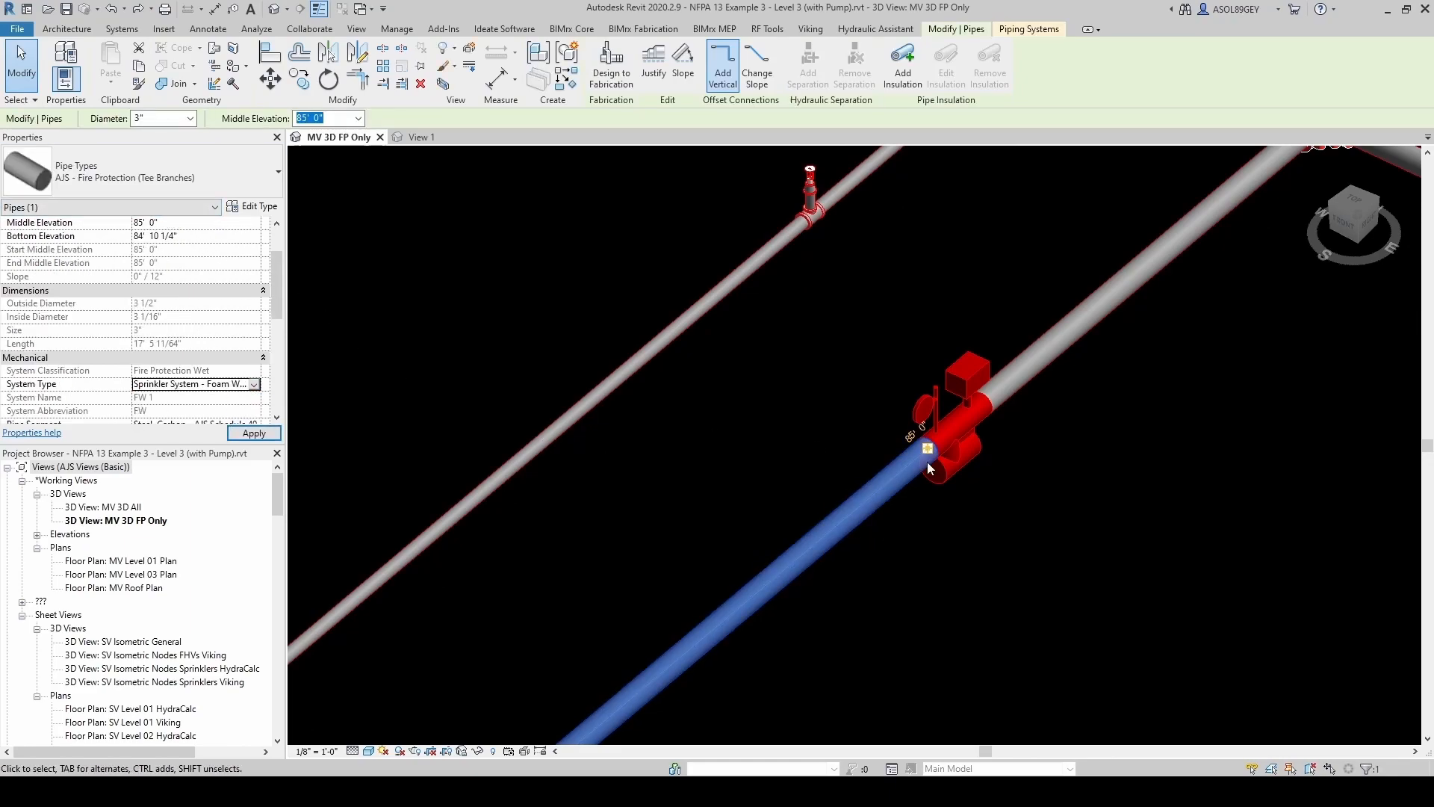
left_click(887, 426)
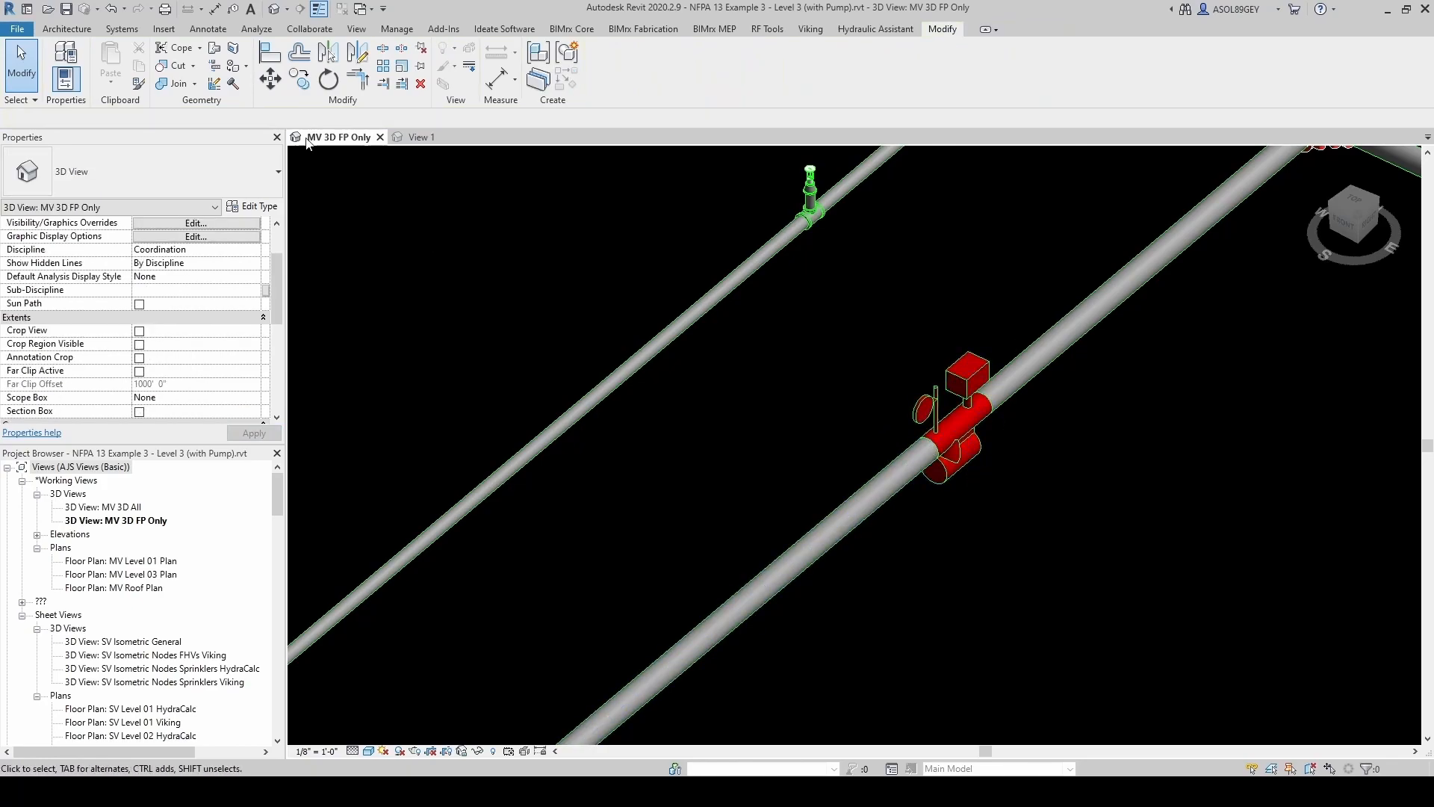
left_click(110, 9)
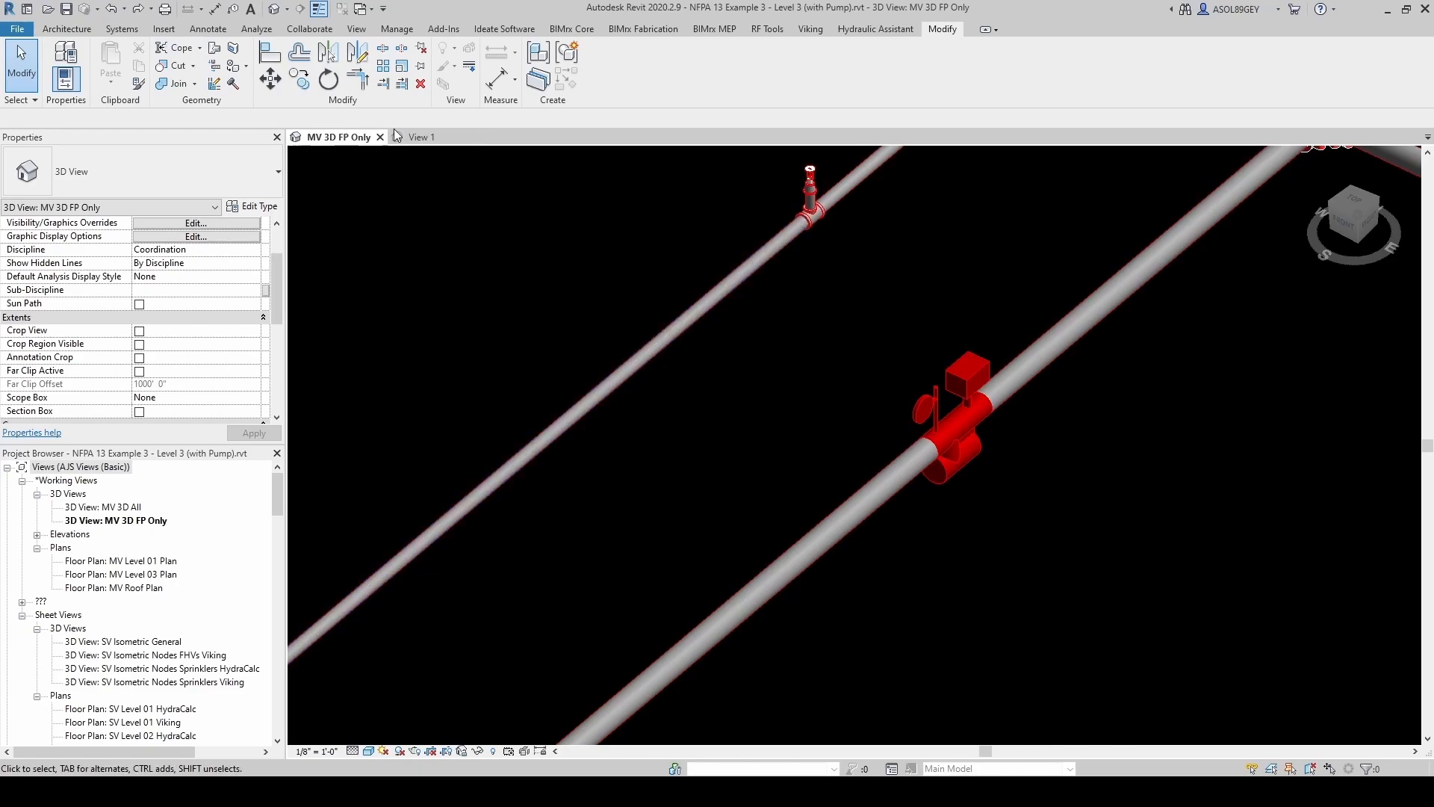
- Recategorize the 747M family as Mechanical Equipment in its family settings
left_click(417, 138)
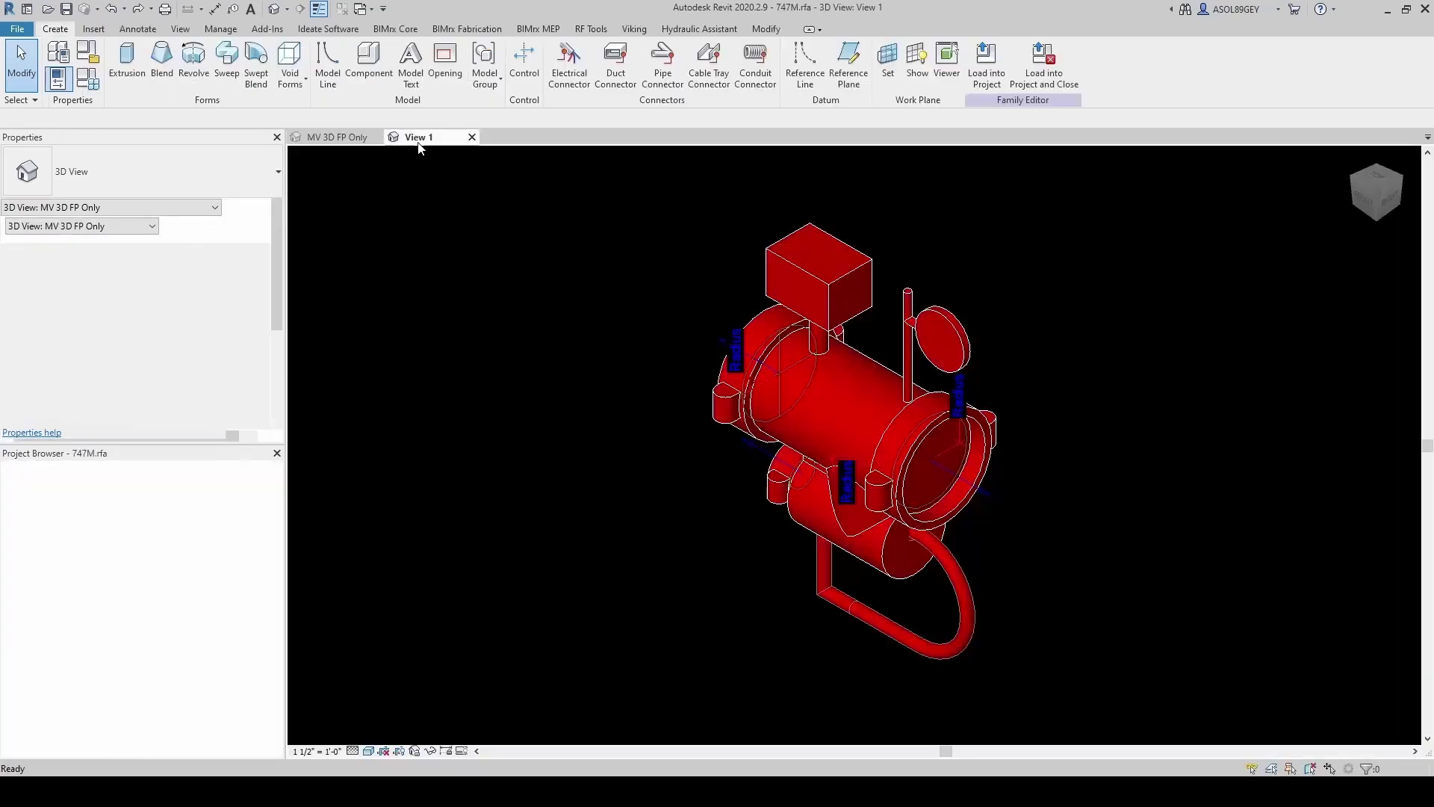
left_click(88, 78)
left_click(668, 369)
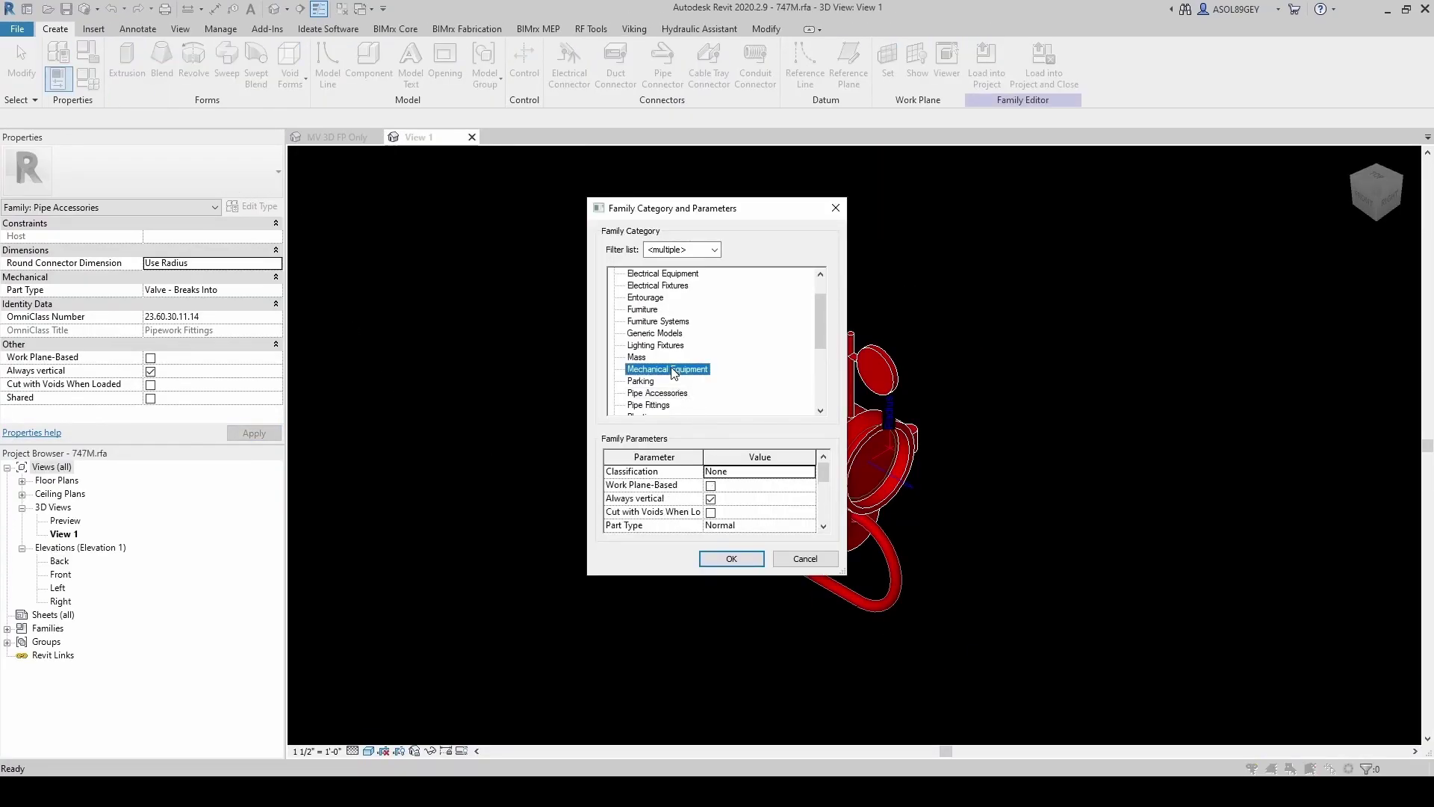
left_click(731, 558)
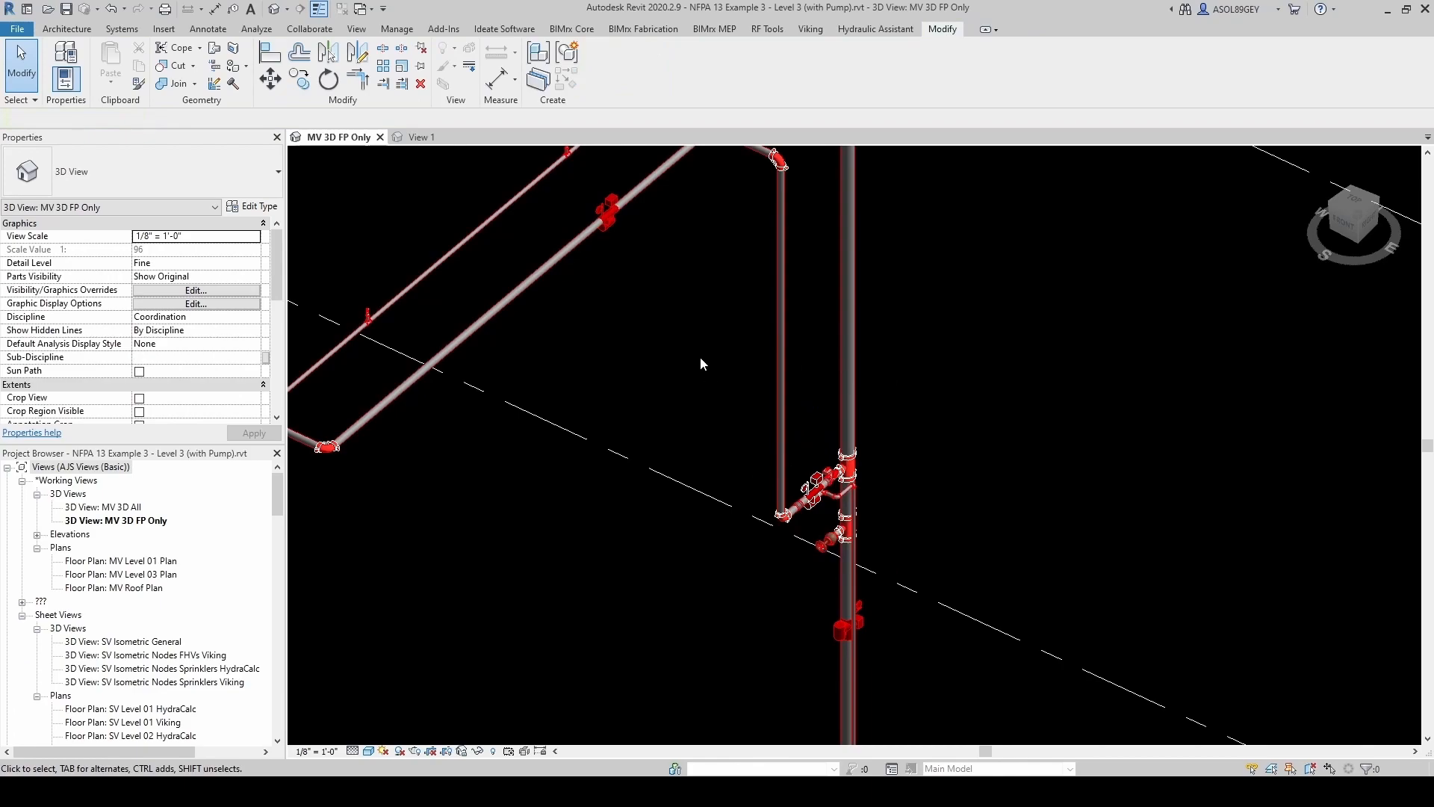
- Delete the 747M manifold accessory from the diagonal pipe
left_click(638, 336)
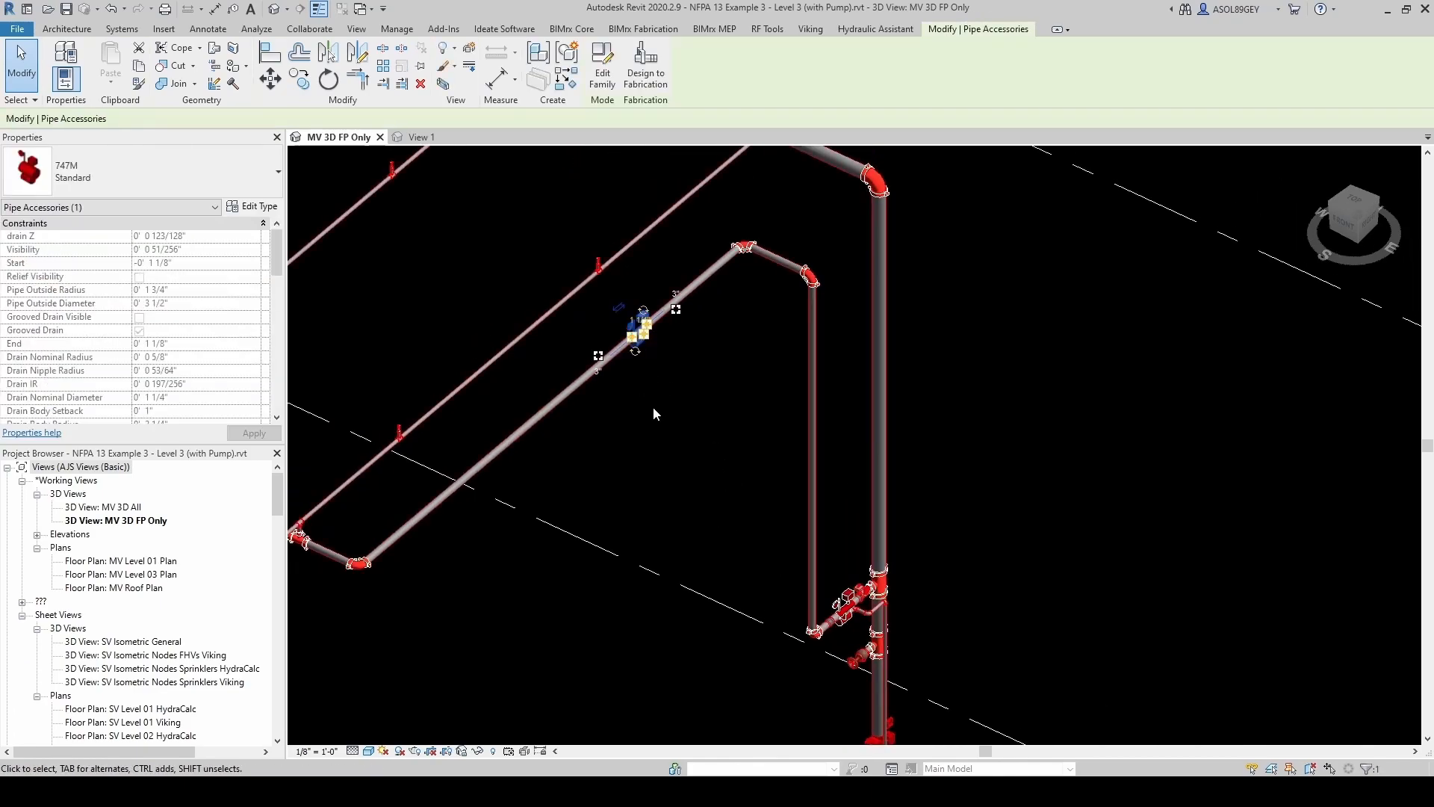
key("Delete")
scroll(635, 331, "up", 2)
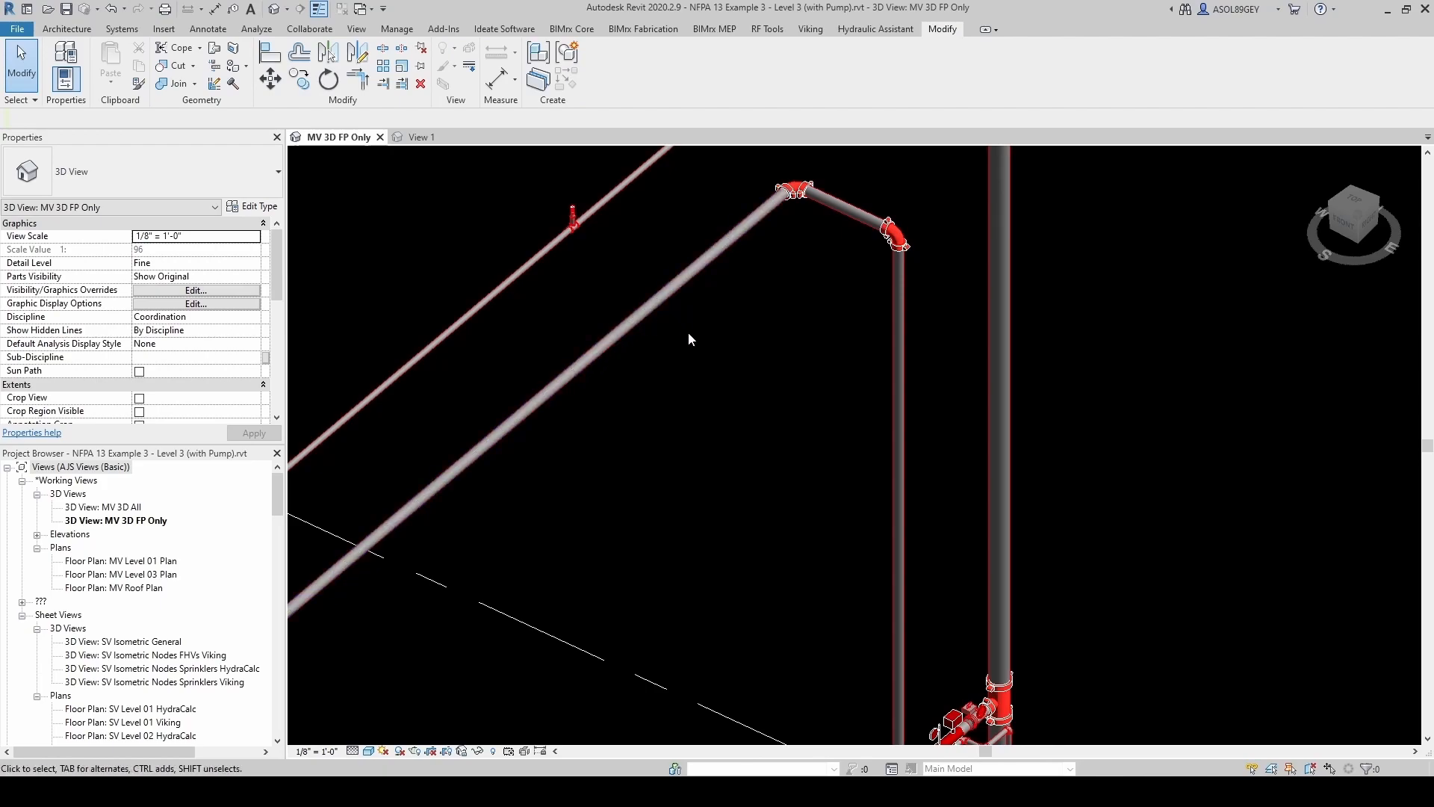
scroll(863, 525, "down", 2)
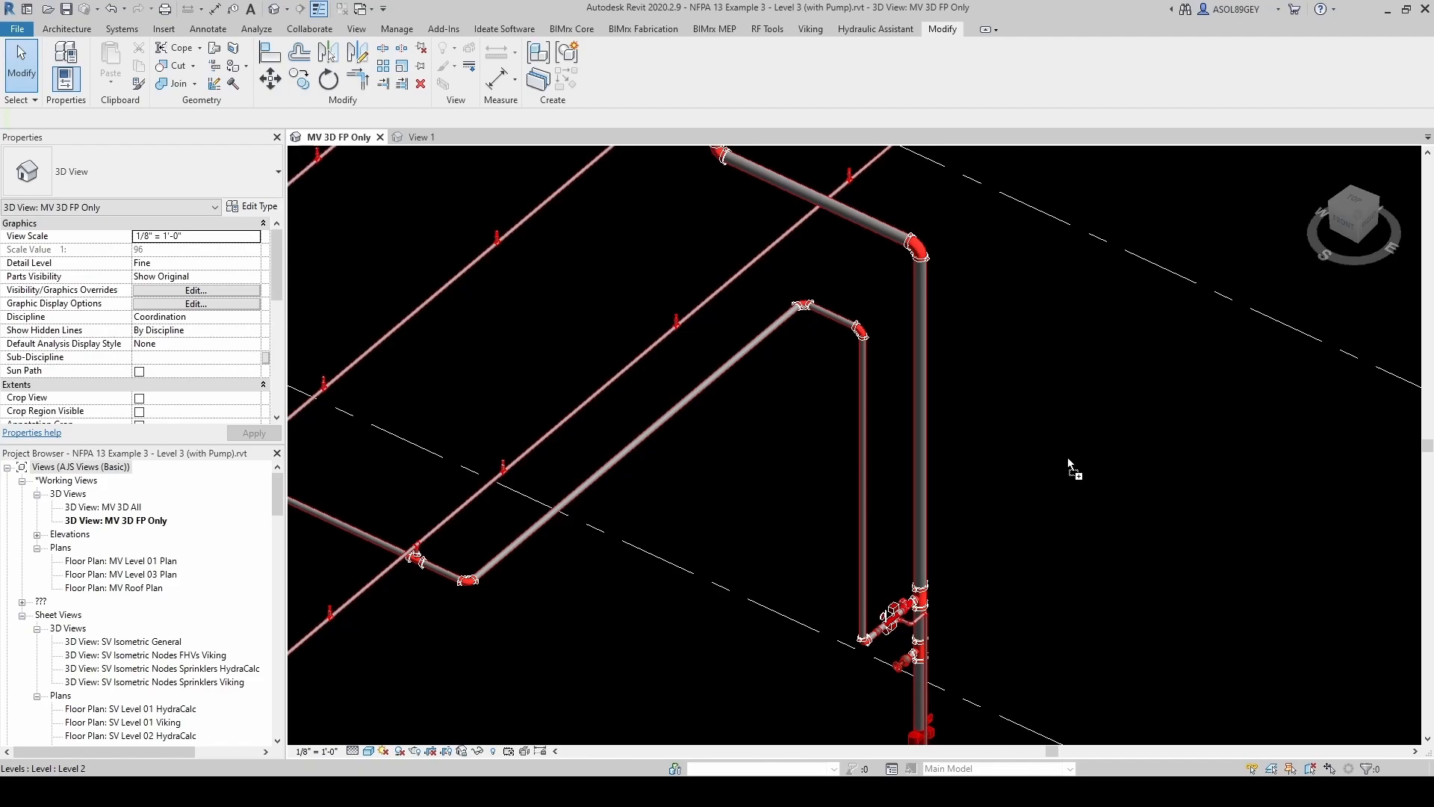
- Start Place Component (CM) and place the 747M Mech Equip manifold on the right vertical pipe
key("c")
key("m")
scroll(892, 546, "up", 1)
scroll(892, 545, "up", 1)
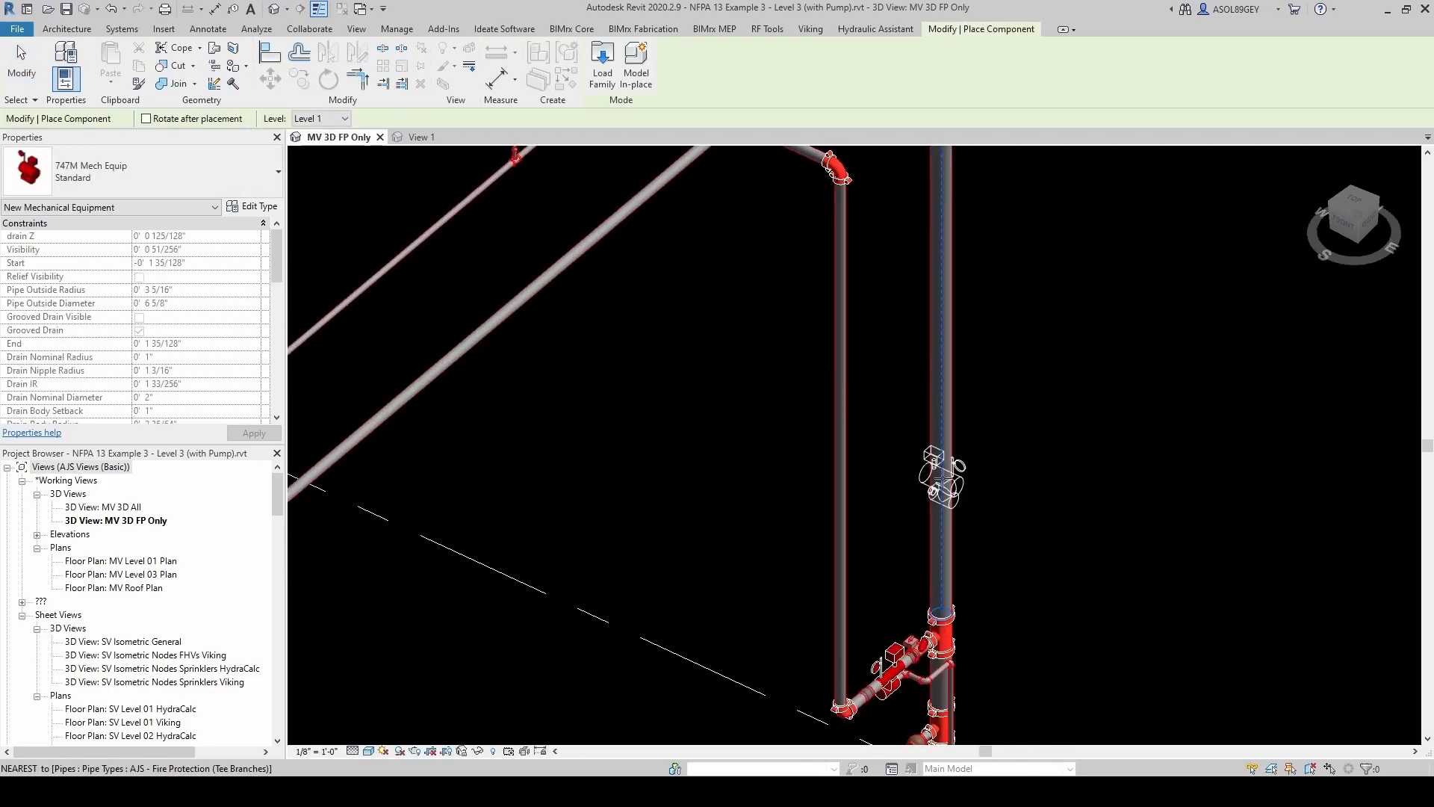
scroll(932, 472, "up", 2)
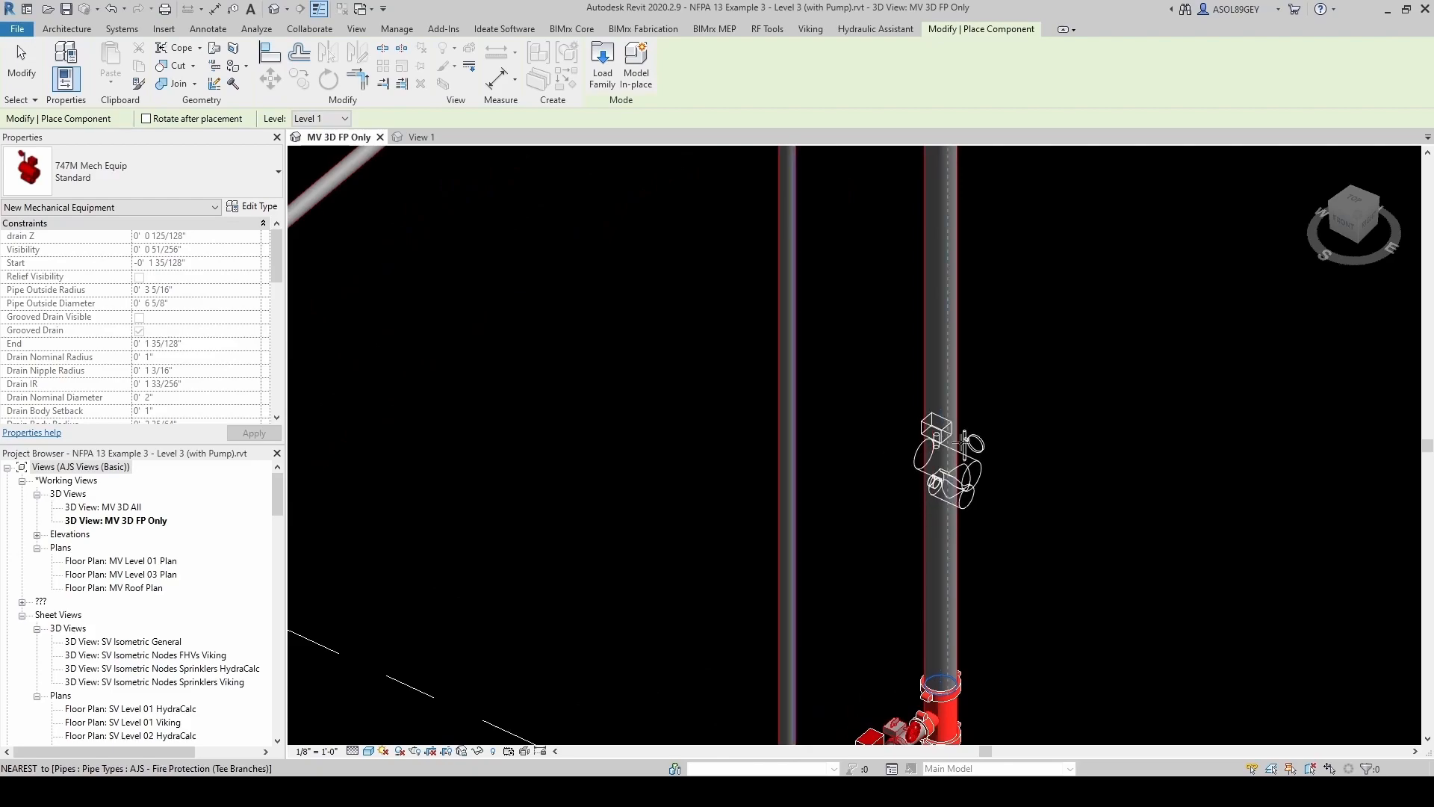
left_click(944, 456)
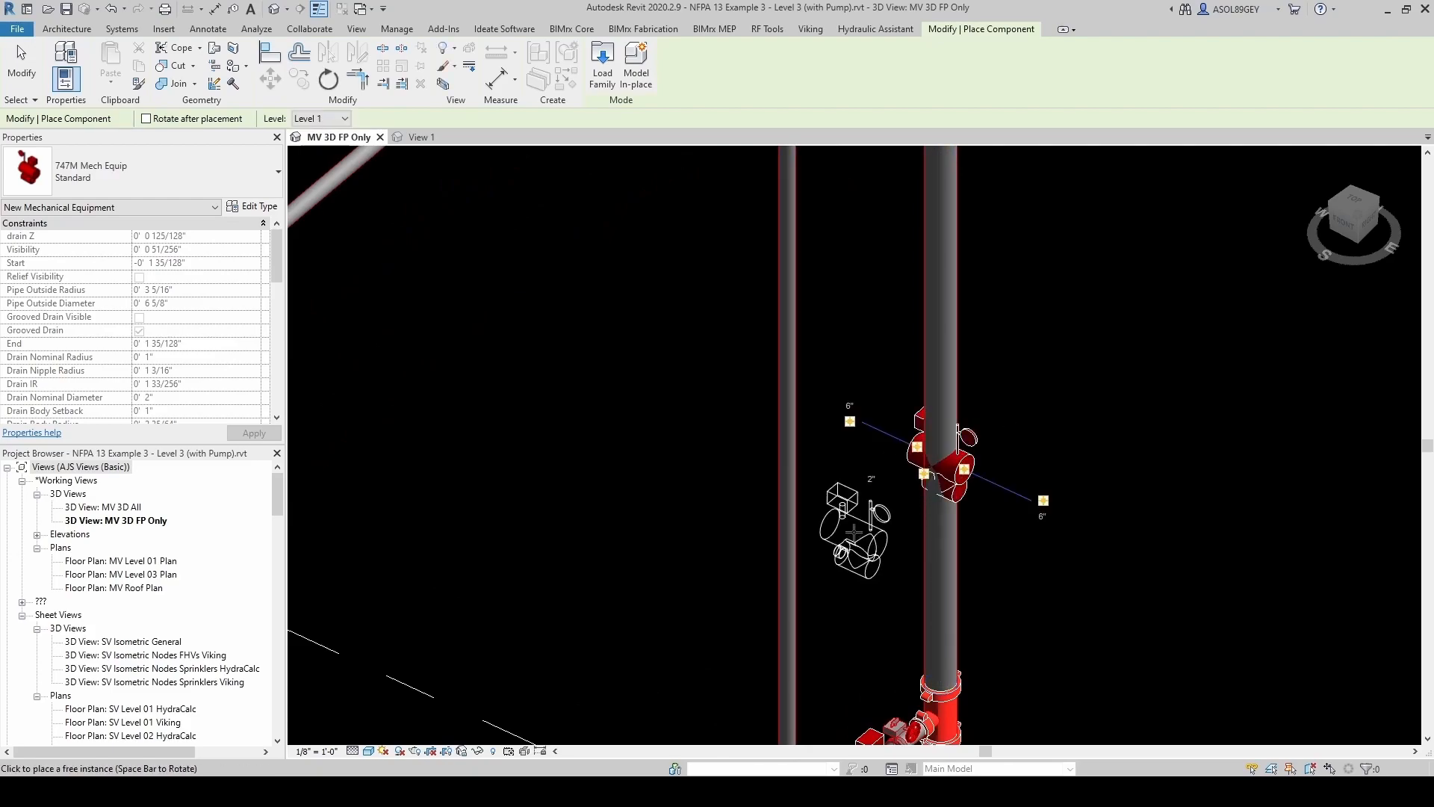
scroll(858, 516, "down", 1)
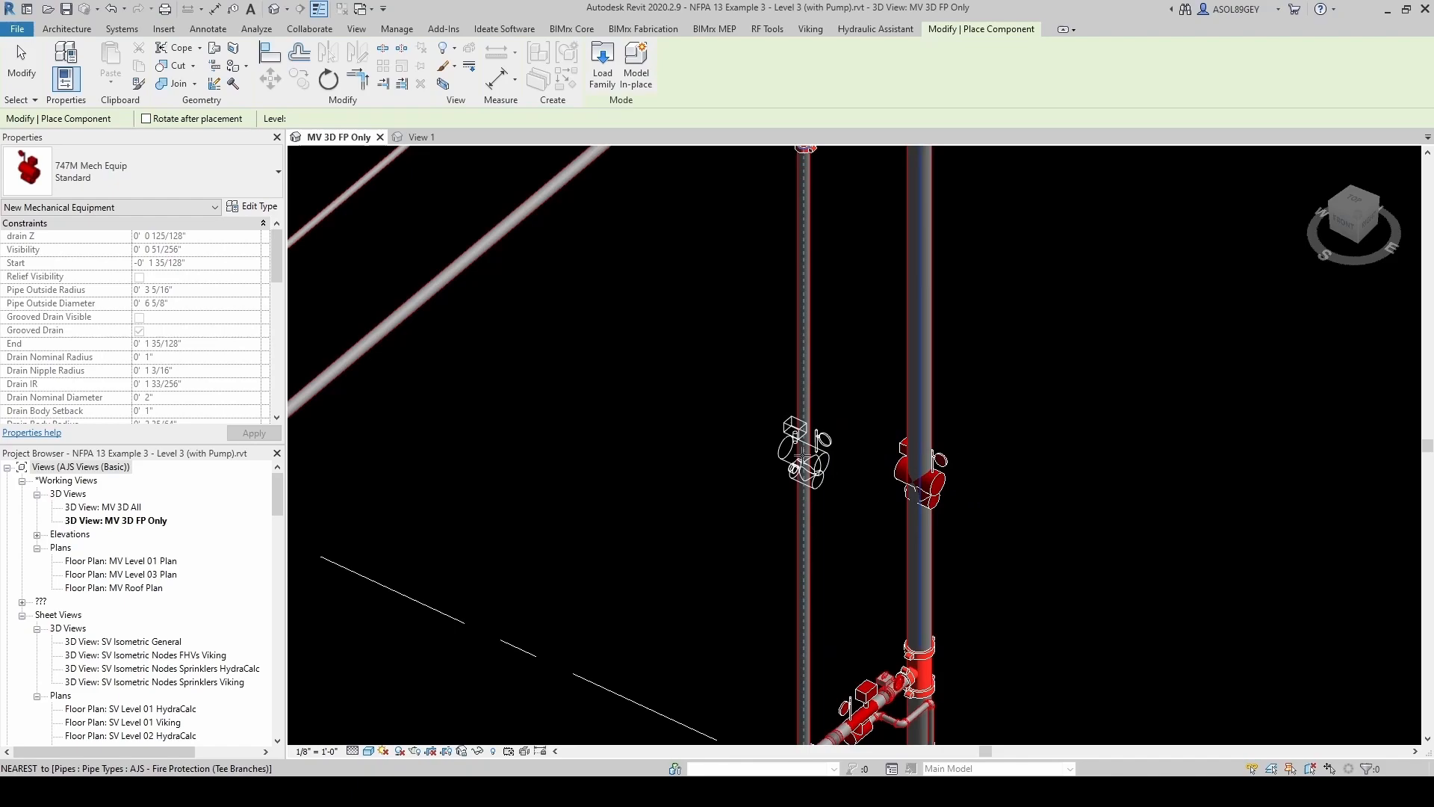
scroll(796, 482, "down", 2)
scroll(570, 343, "up", 2)
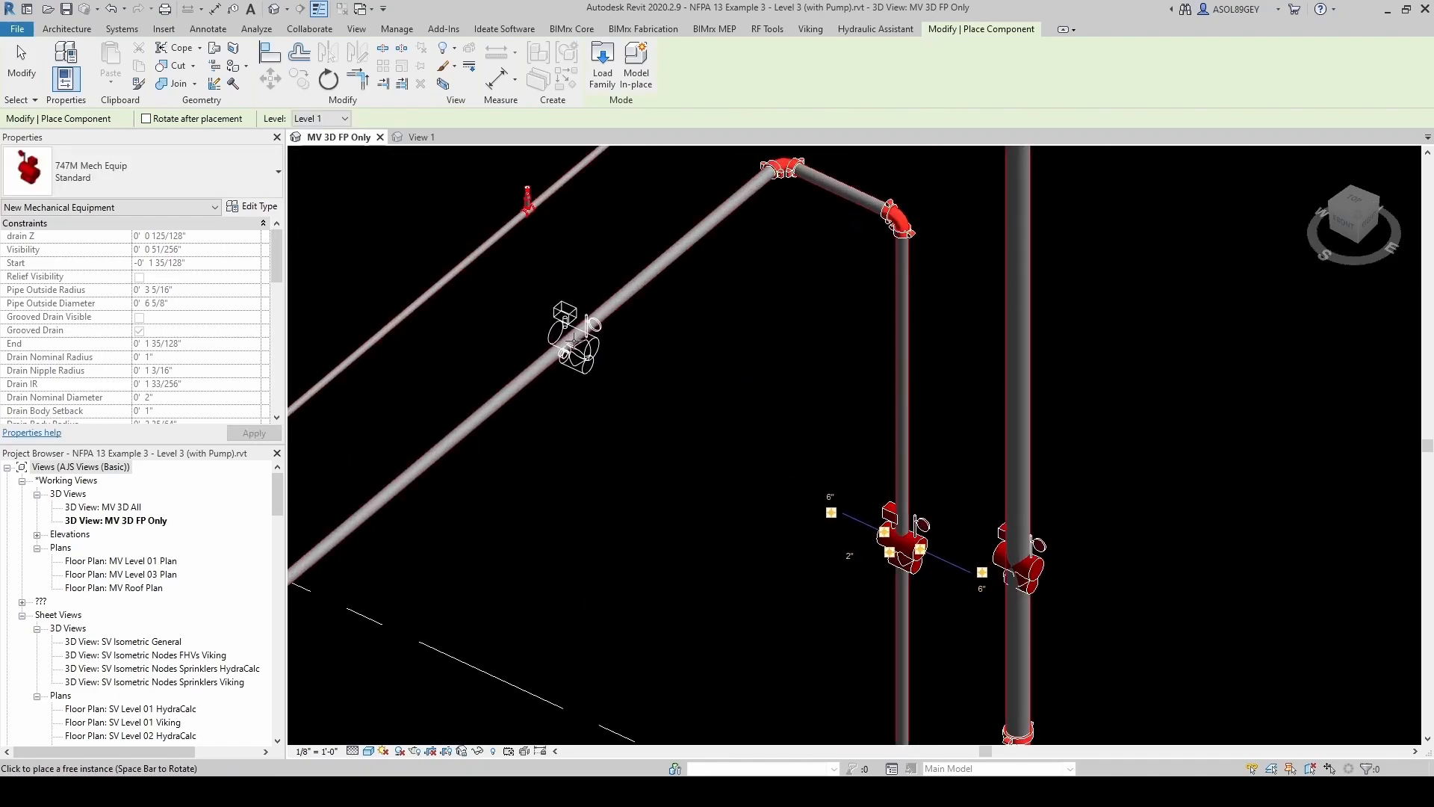
- Place another manifold on the left pipe, then change its Nominal Radius from 3" to 1 1/2"
left_click(574, 336)
key("Escape")
key("Escape")
scroll(773, 504, "up", 3)
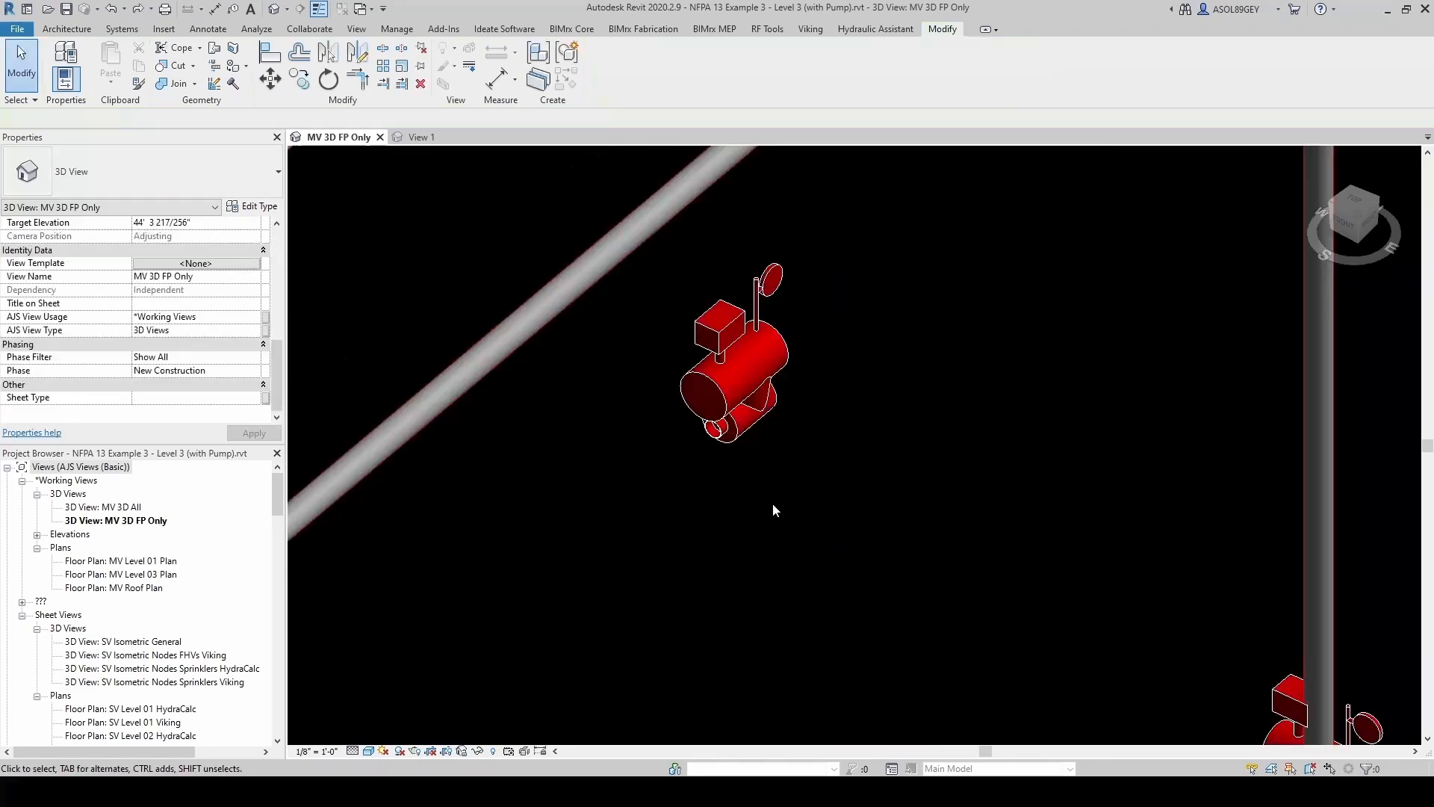
left_click(727, 440)
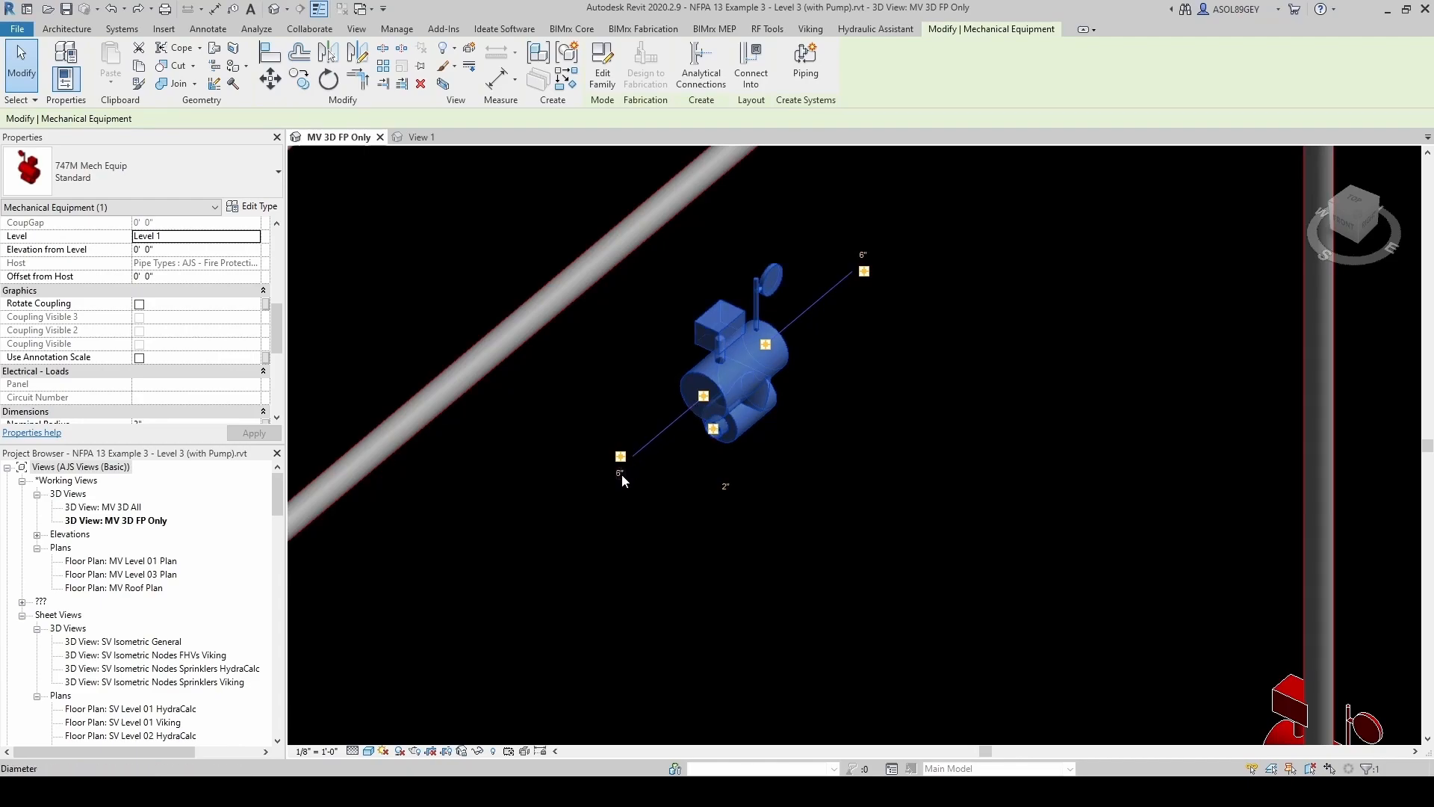
scroll(111, 332, "down", 1)
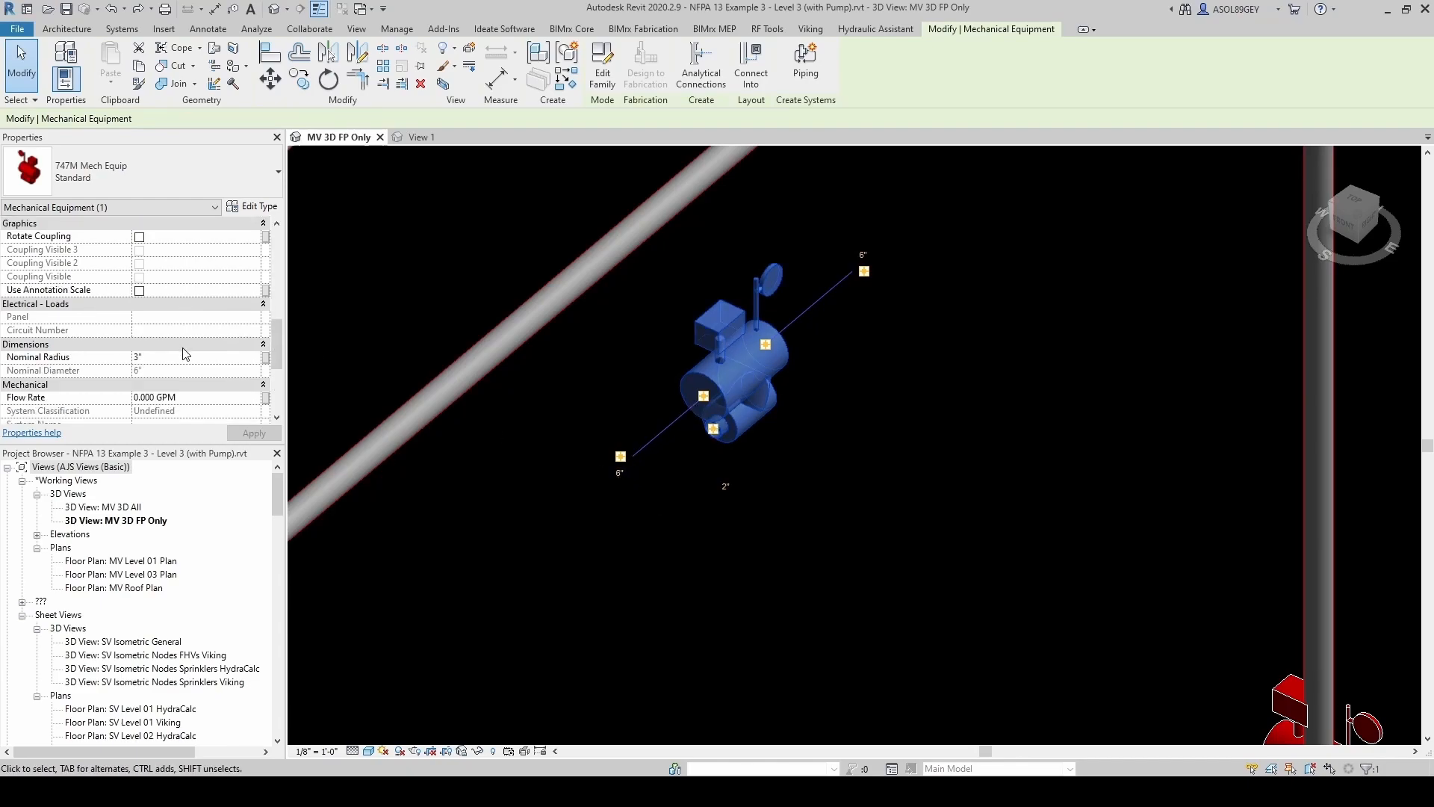
scroll(112, 331, "down", 1)
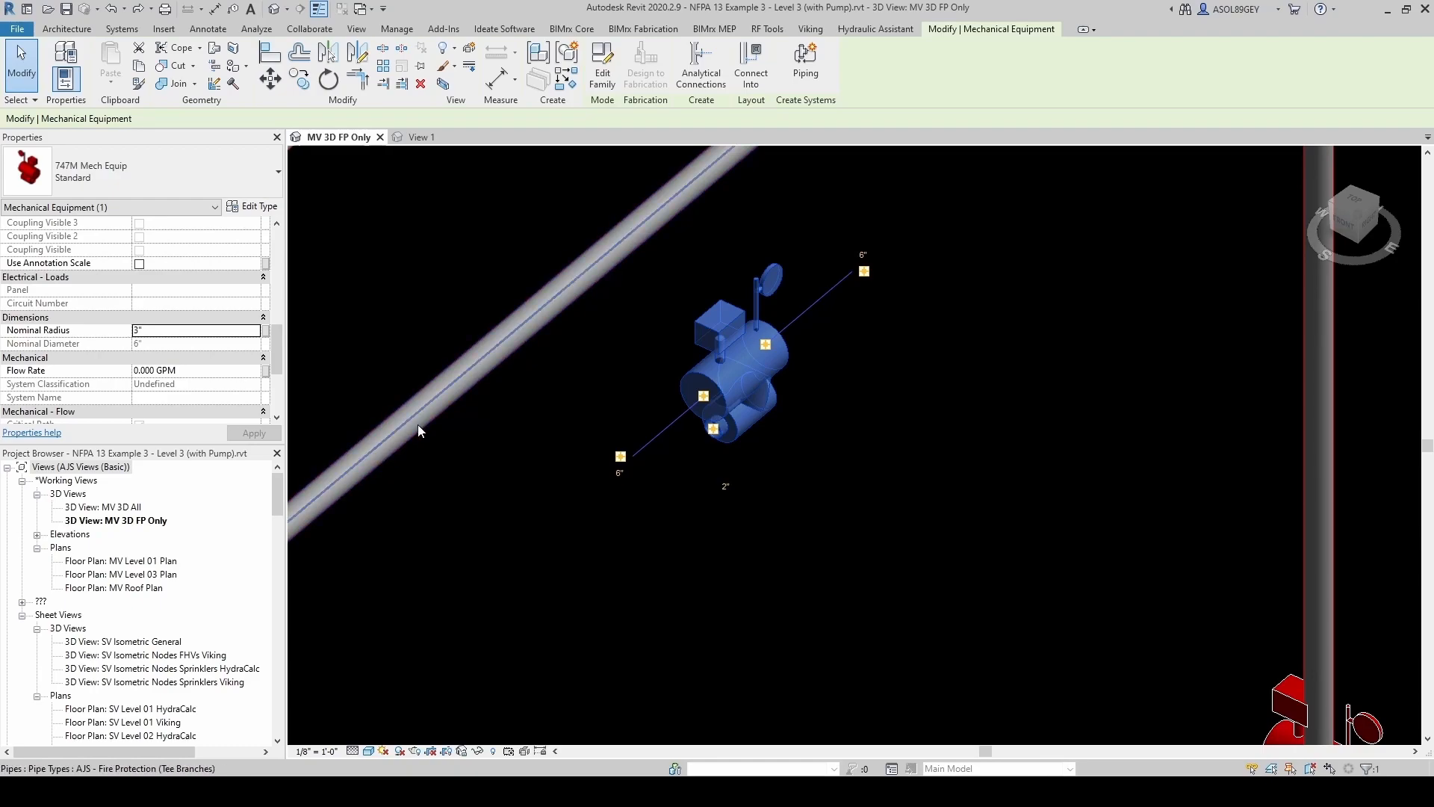
left_click(181, 328)
type("1 1/2")
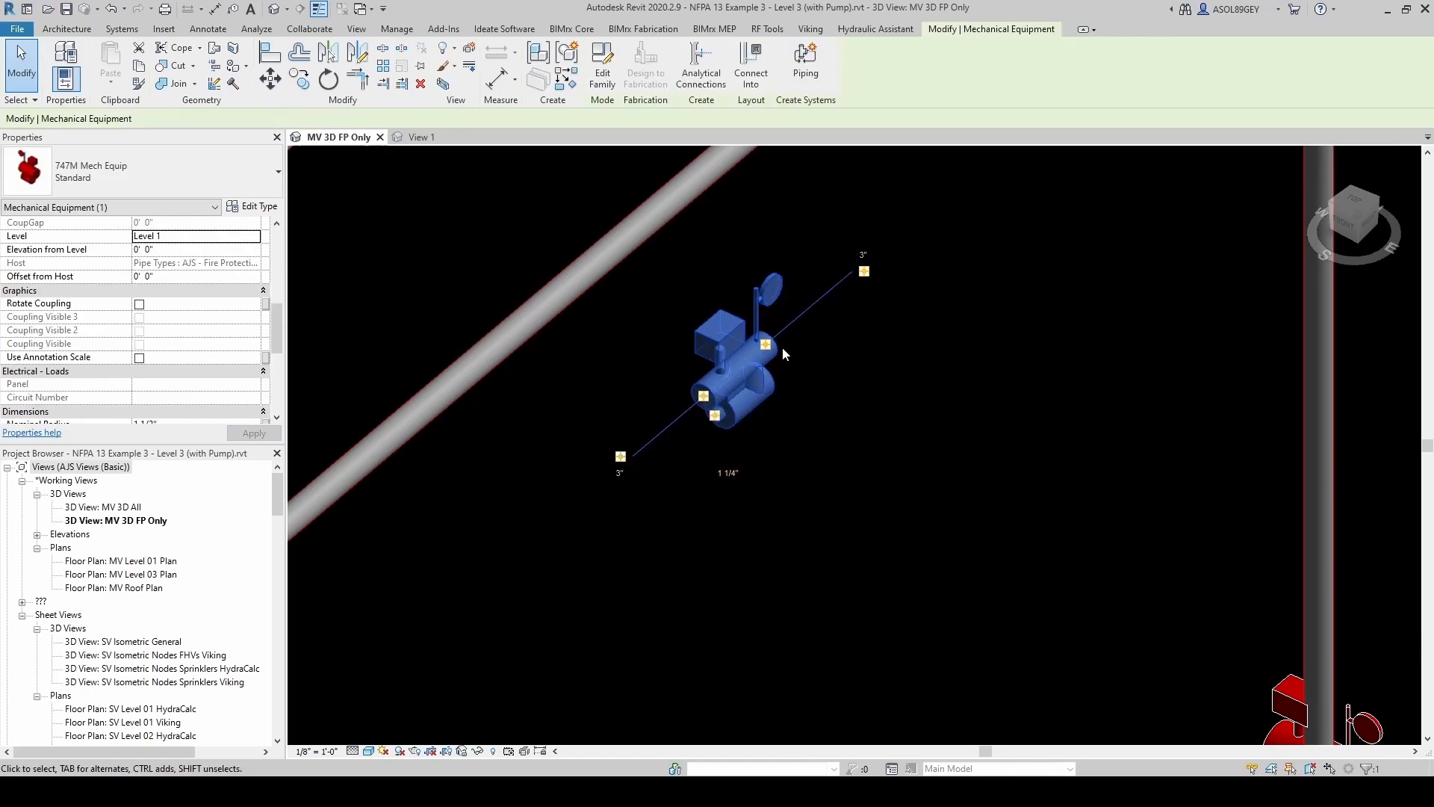
scroll(907, 514, "down", 2)
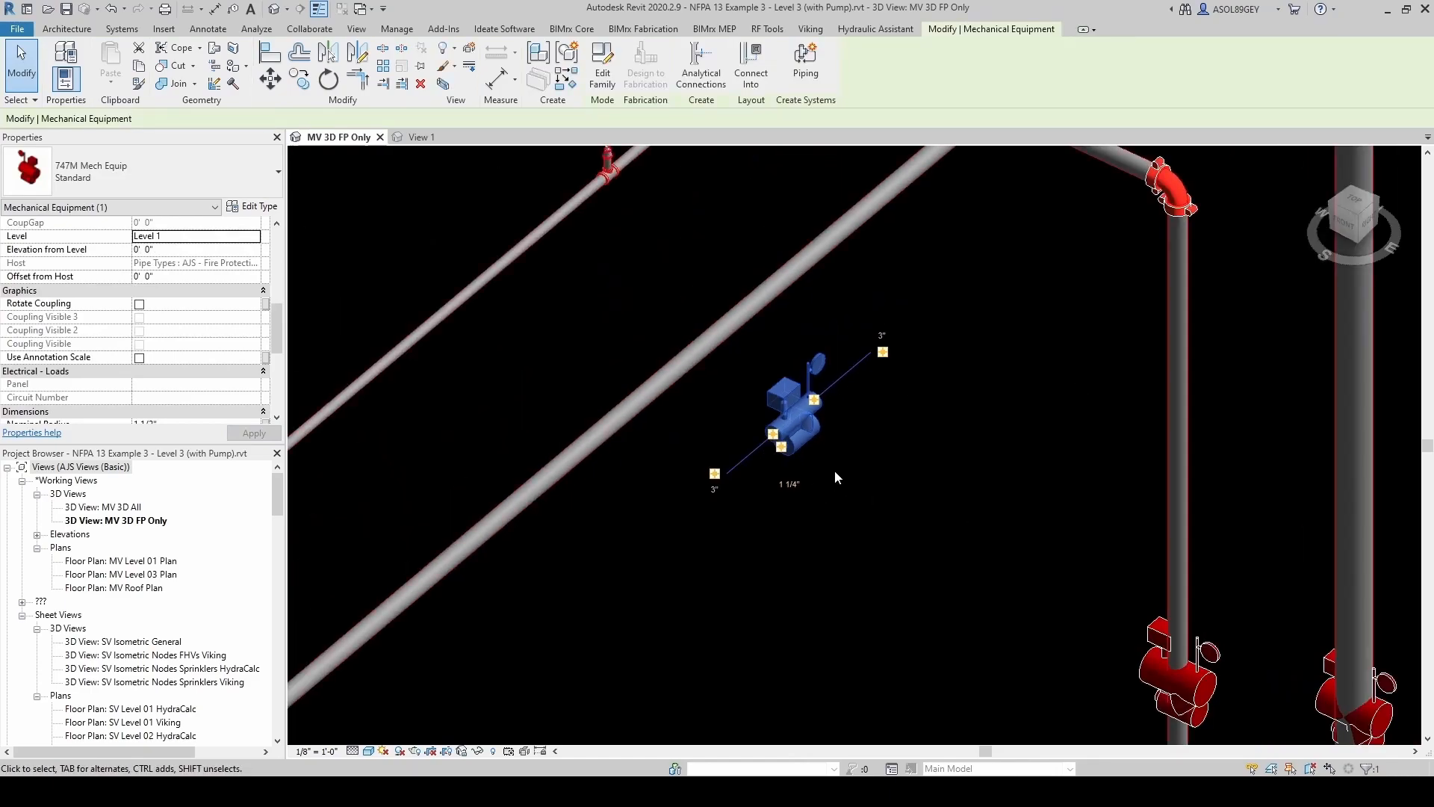
key("Escape")
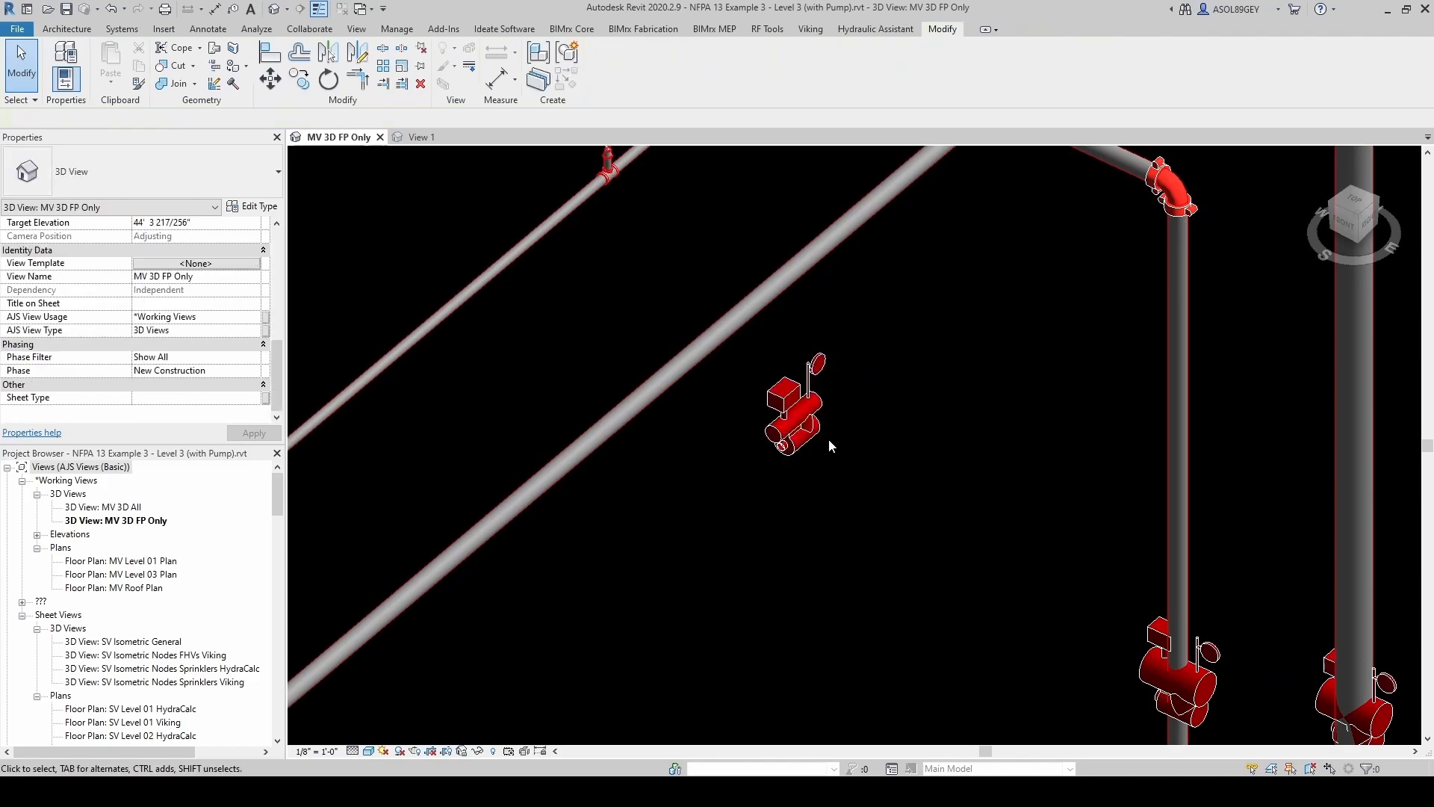
scroll(828, 439, "down", 2)
middle_click_drag(1029, 605, 881, 493)
scroll(853, 657, "up", 3)
scroll(878, 610, "up", 3)
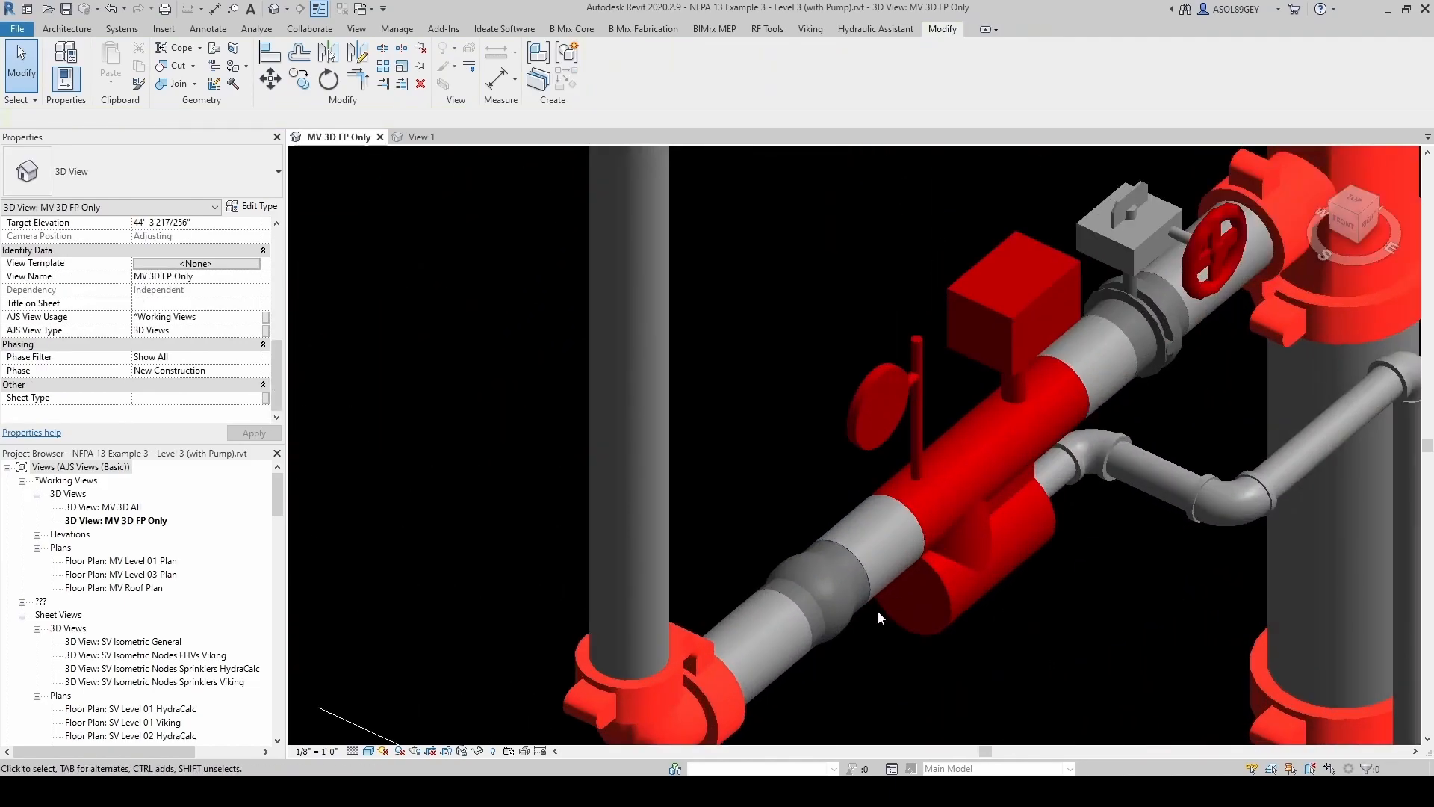
scroll(891, 582, "up", 2)
left_click(891, 579)
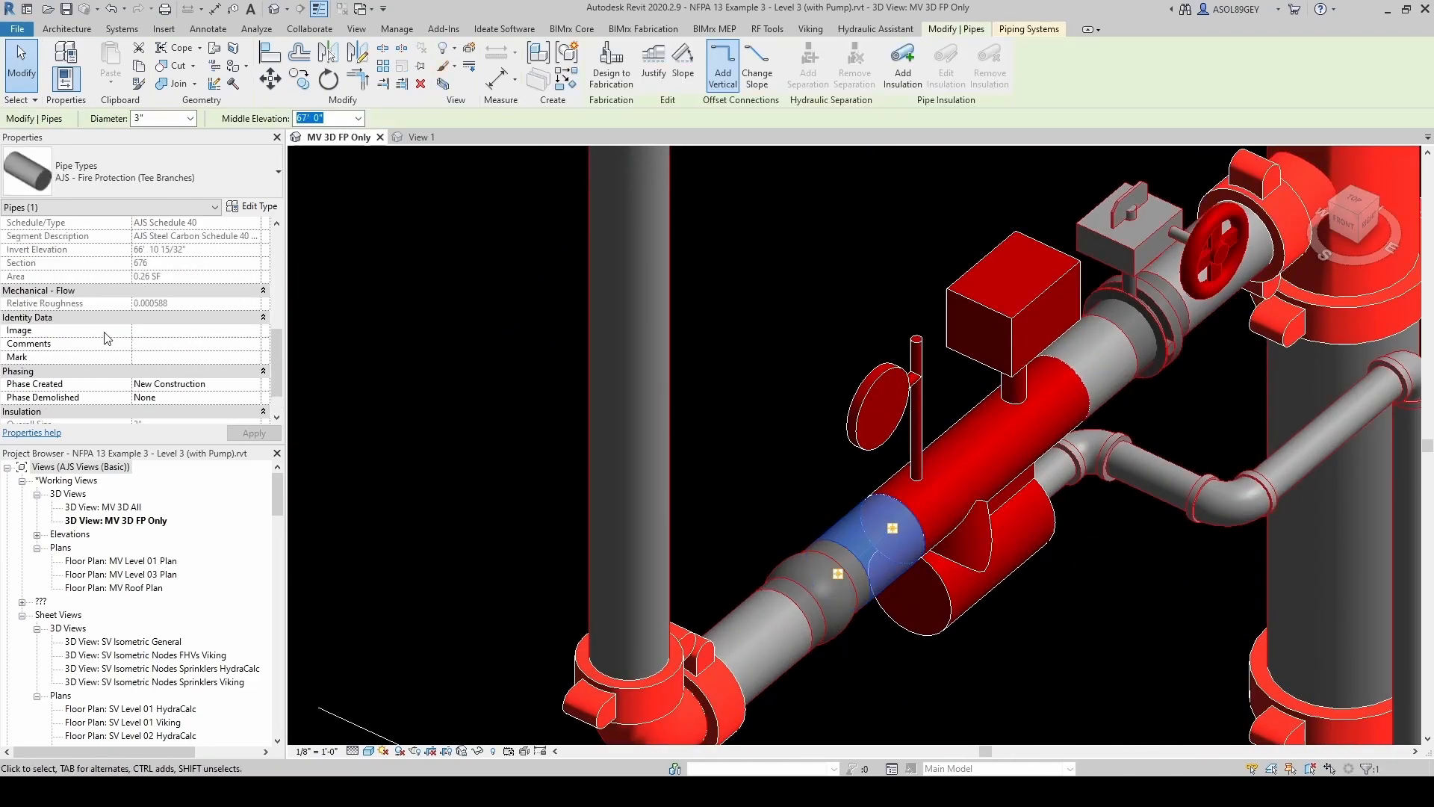
scroll(147, 298, "up", 2)
scroll(158, 305, "up", 1)
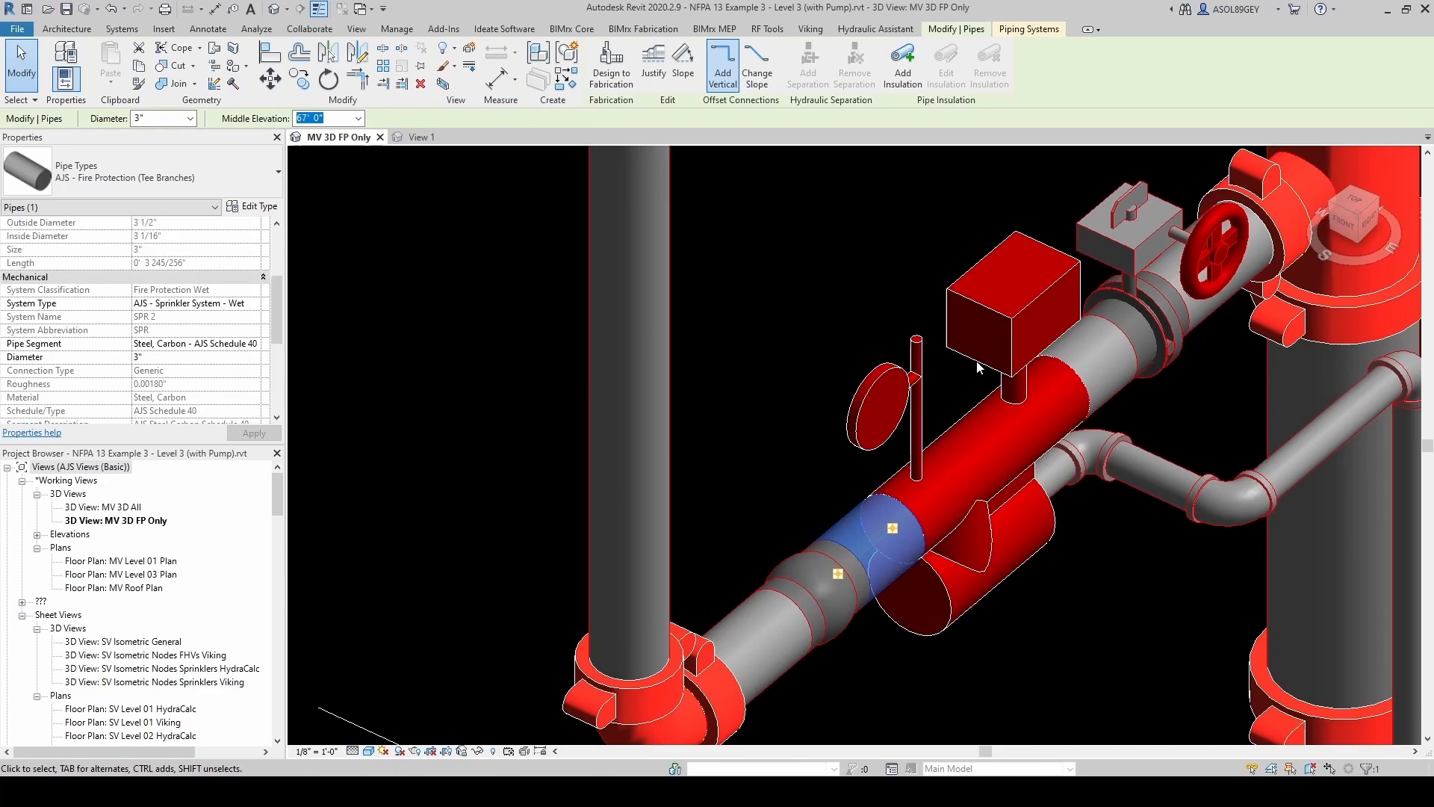
key("Escape")
left_click(1123, 385)
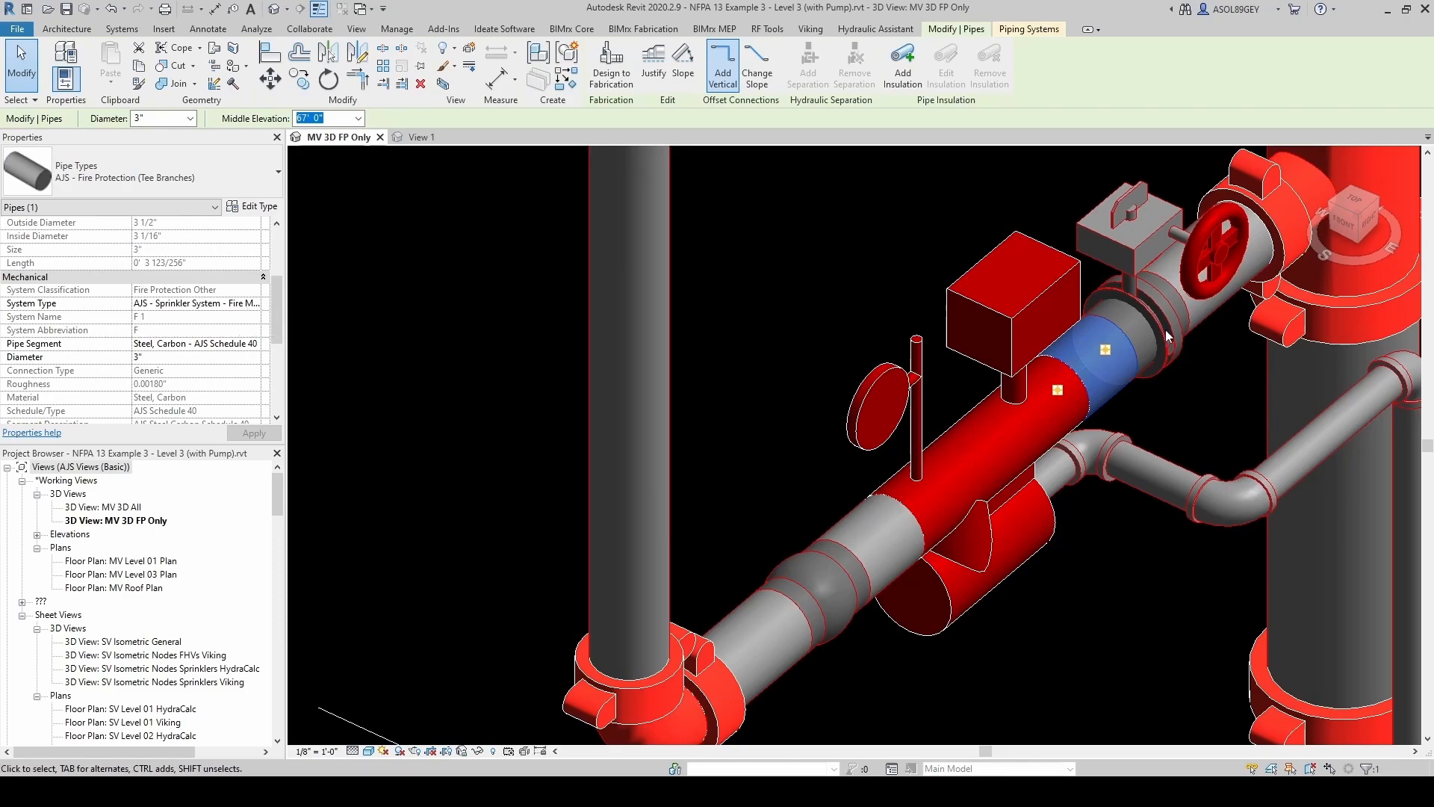
key("Escape")
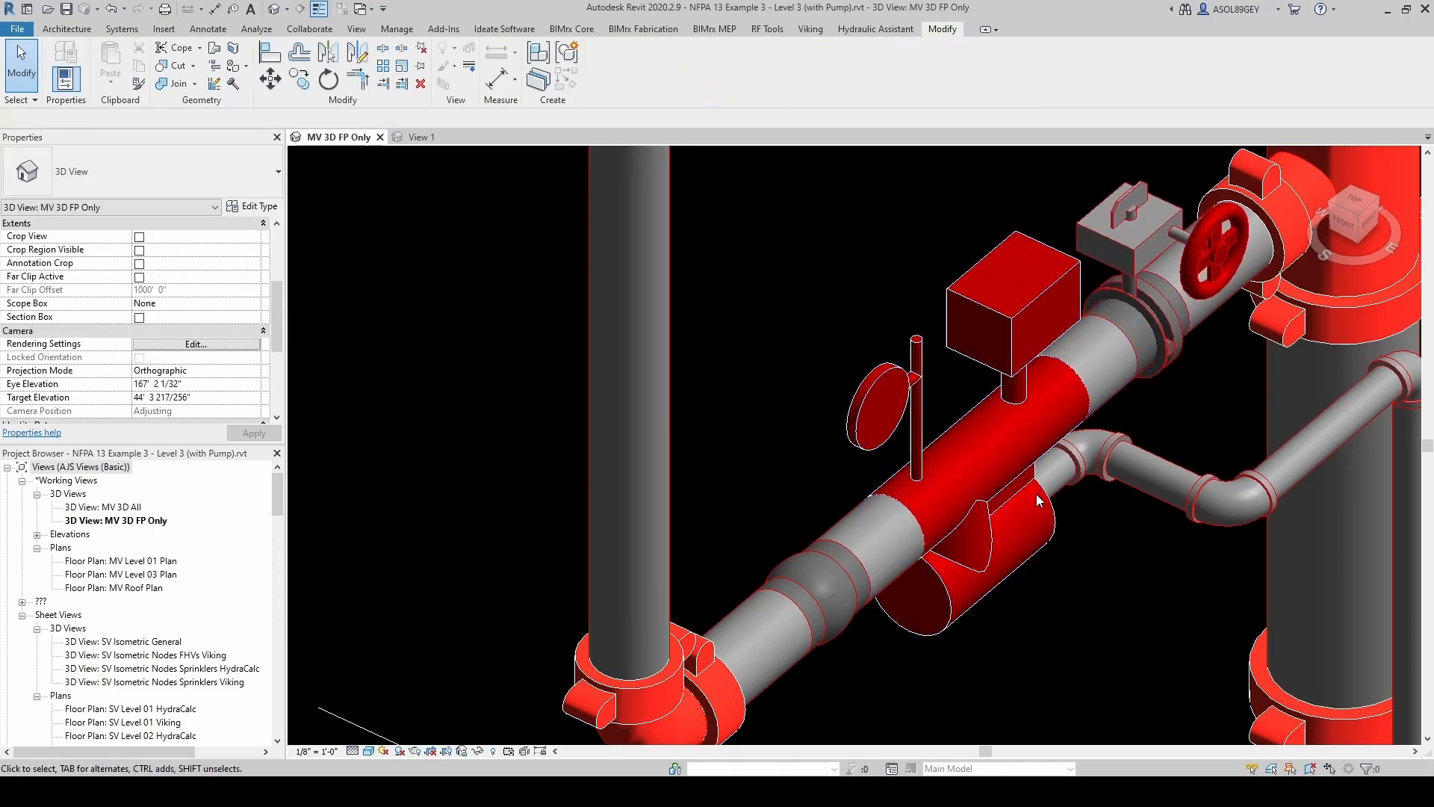